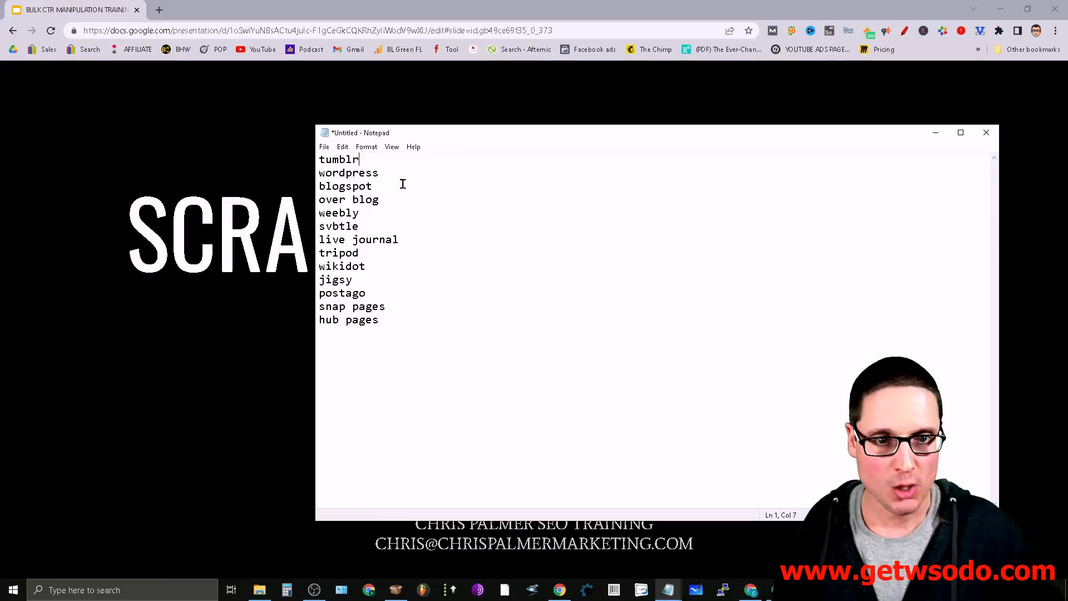
- Switch to ScrapeBox and set the custom footprint to site:tumblr.com
click(936, 133)
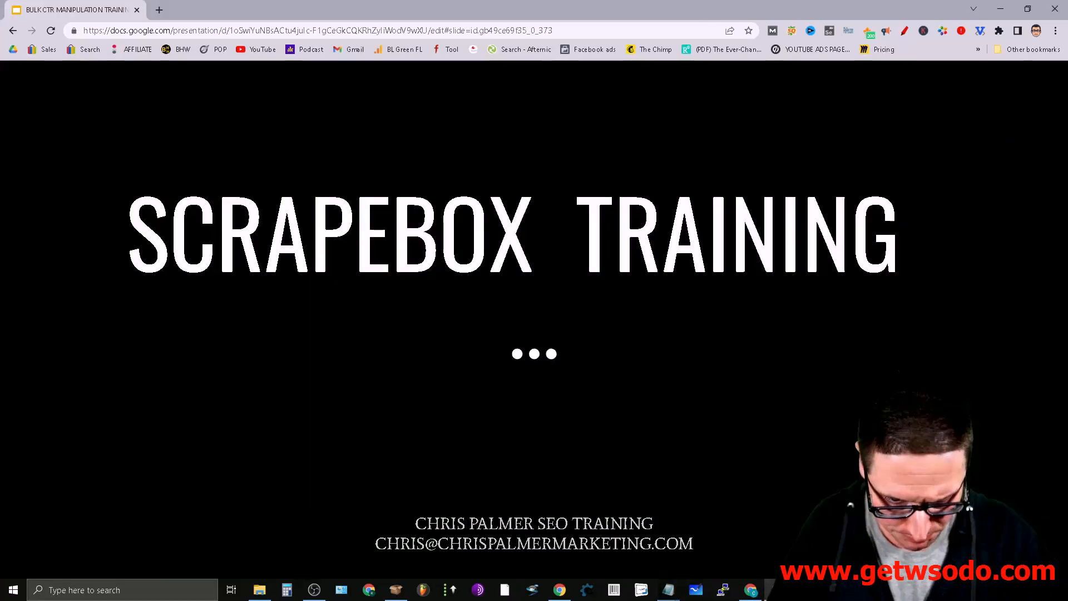
click(396, 587)
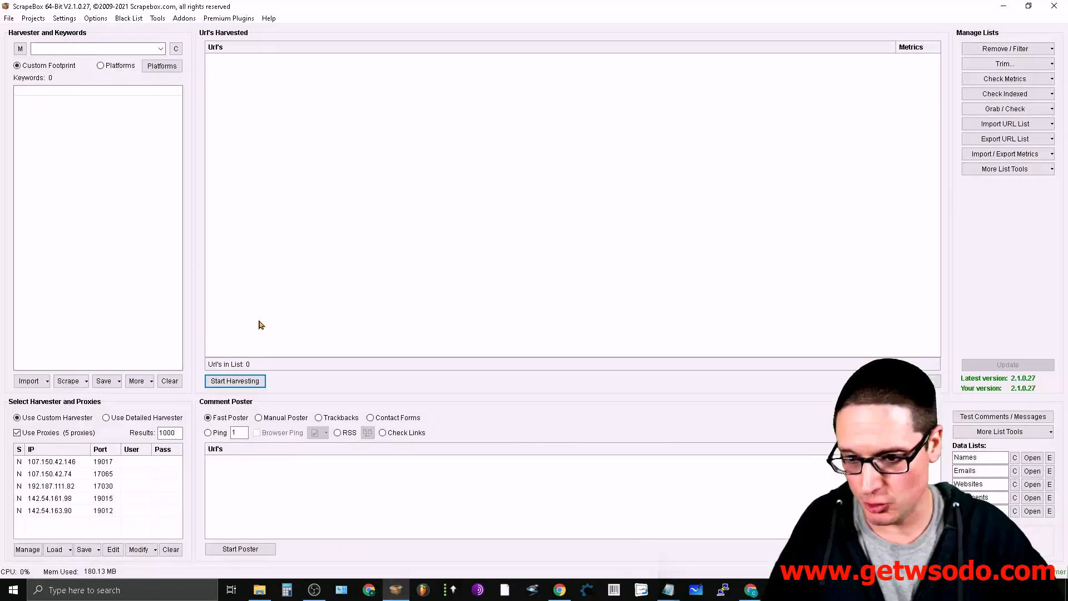
key(ctrl)
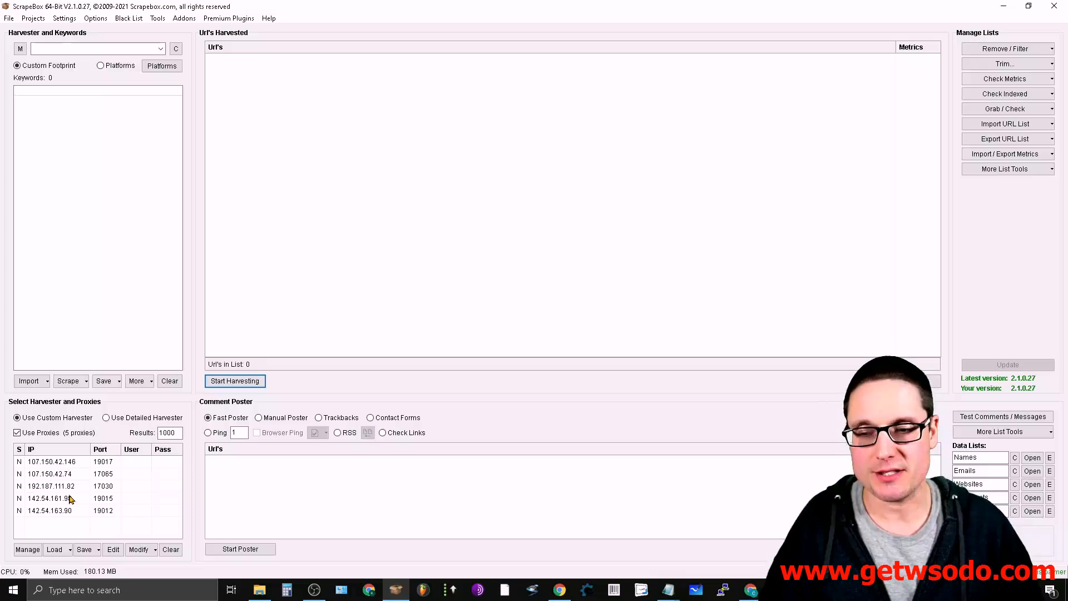
click(65, 89)
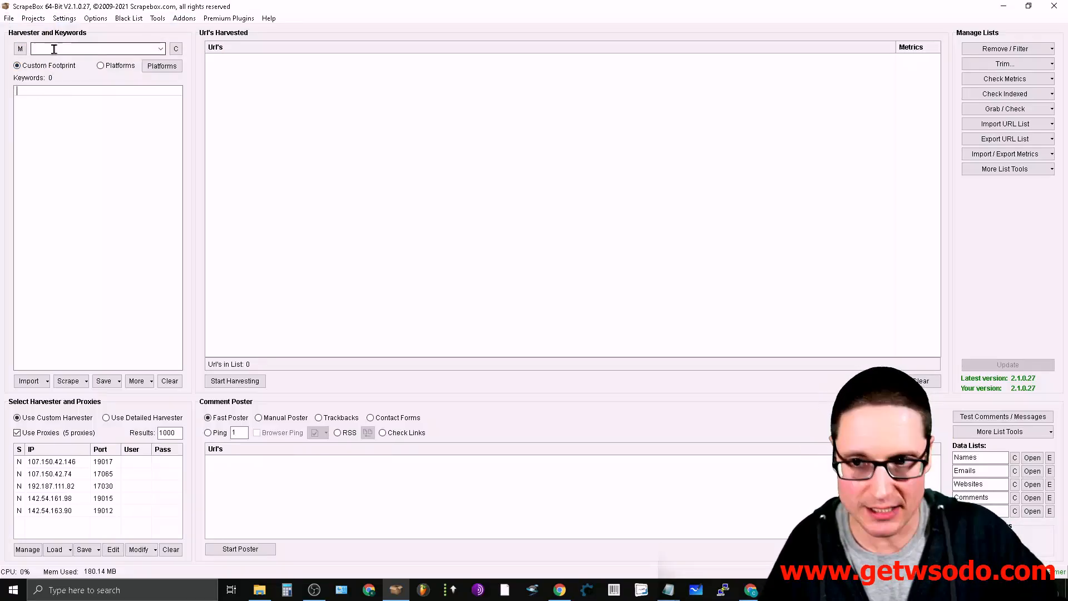
click(160, 49)
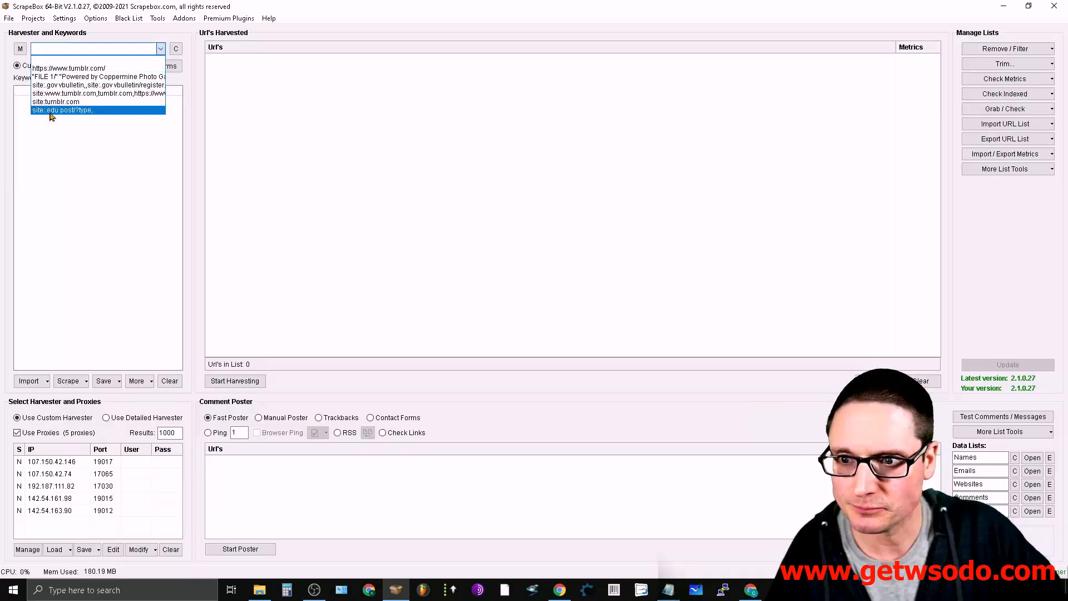
click(81, 102)
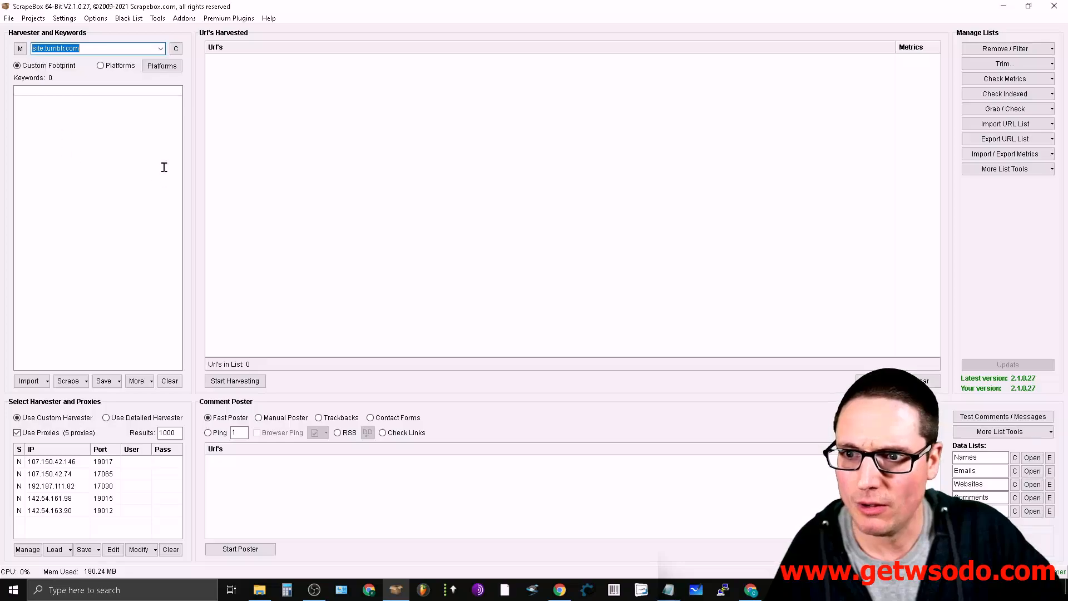
click(93, 50)
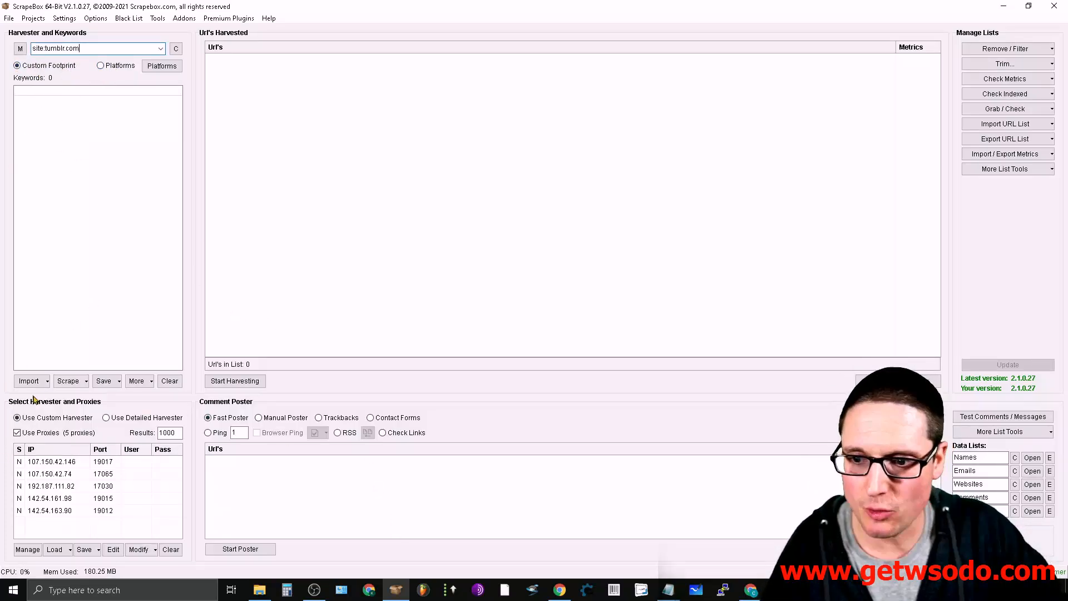
click(48, 382)
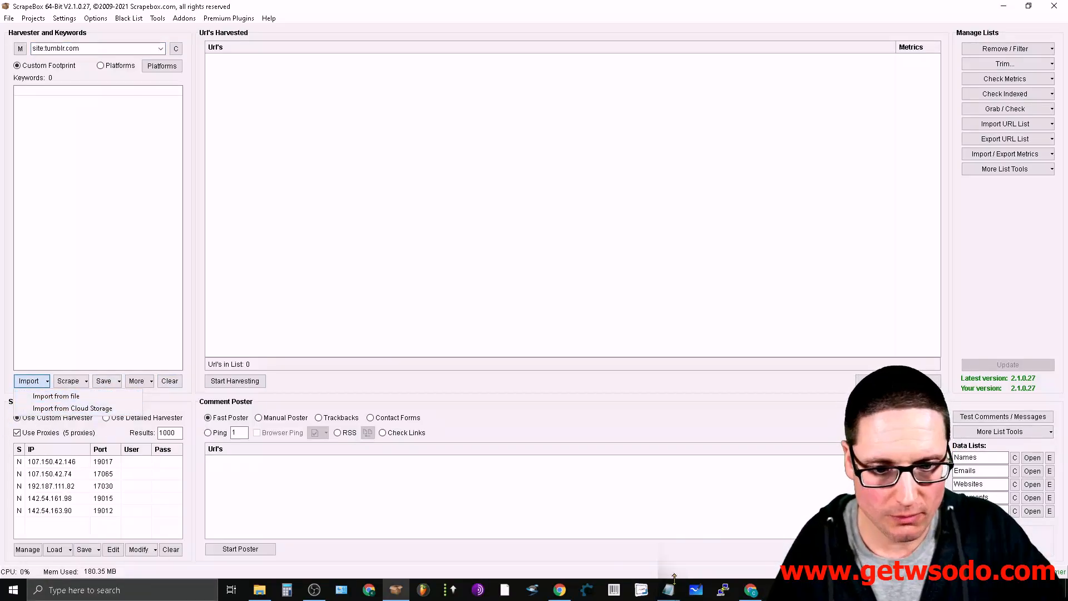
mouse_move(668, 589)
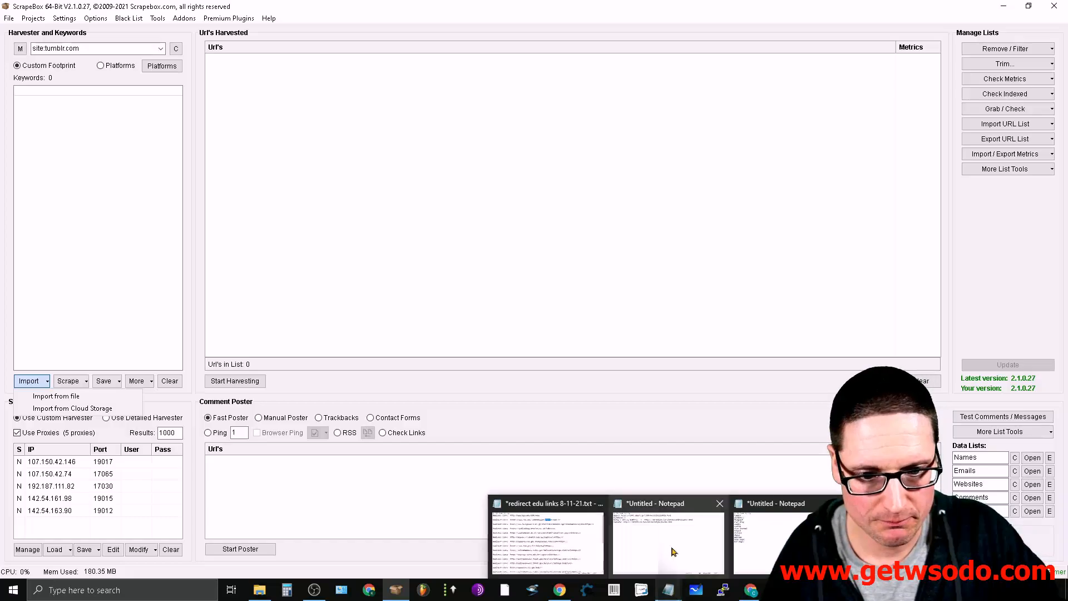
click(780, 507)
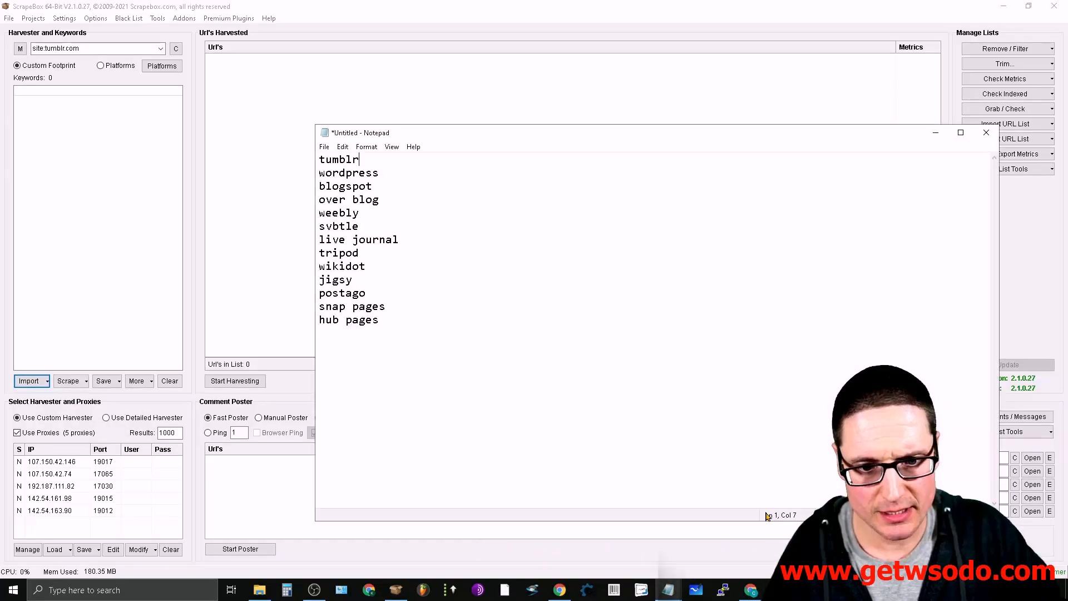
click(936, 133)
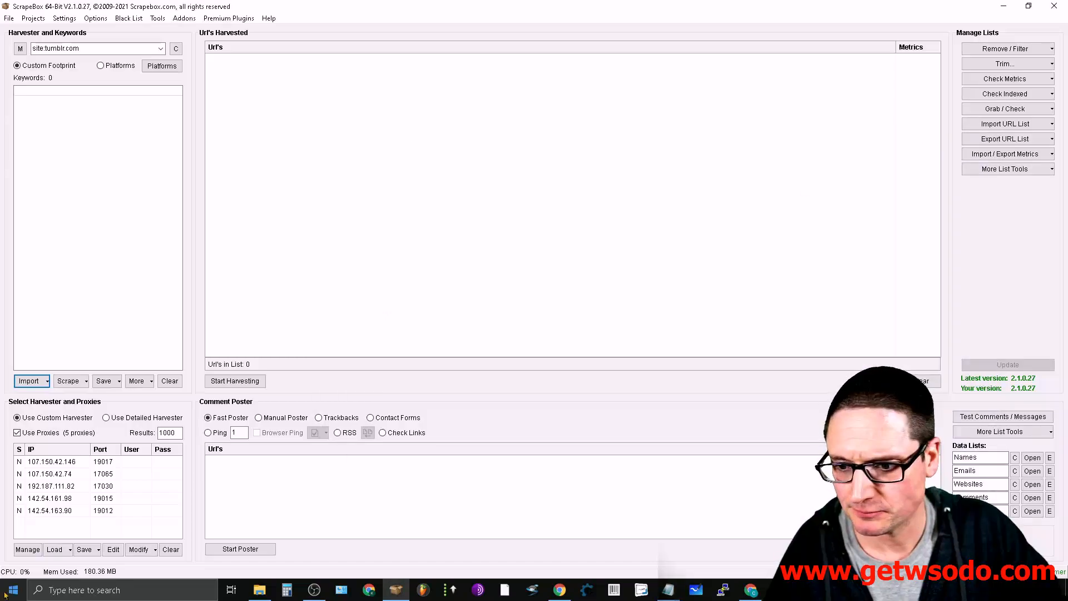
- Try to open the 10,000 keyword list file through a Windows search
click(2, 596)
text(10)
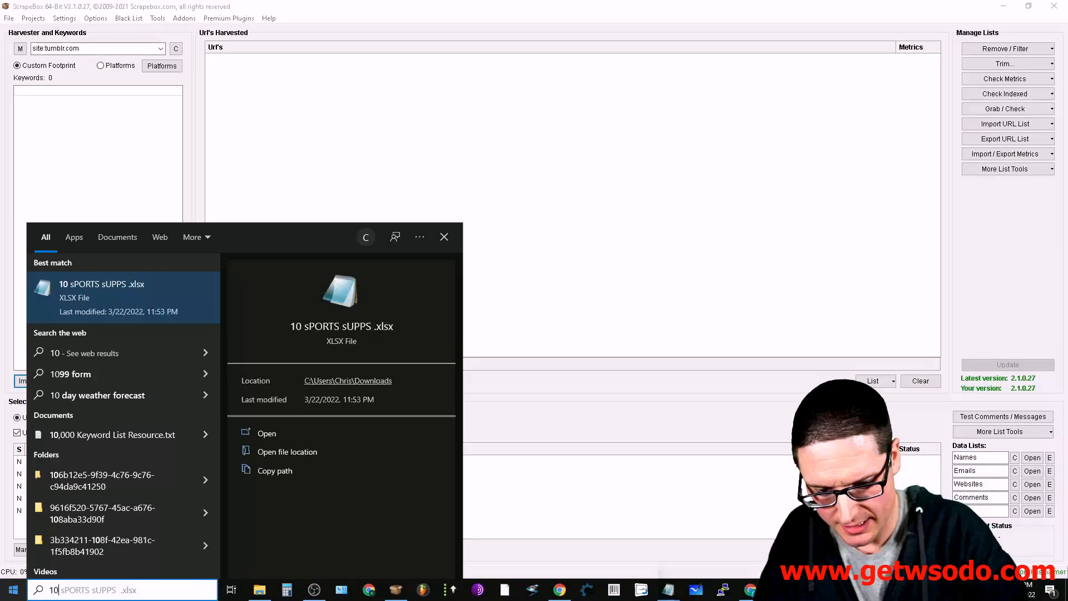
text(,000)
key(Return)
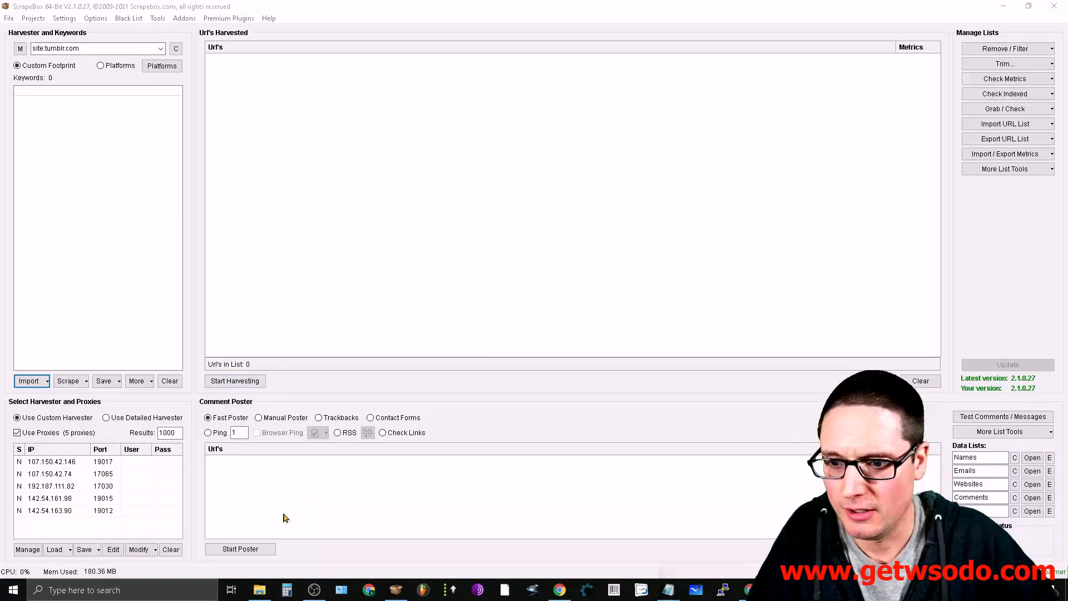
click(7, 593)
text(10)
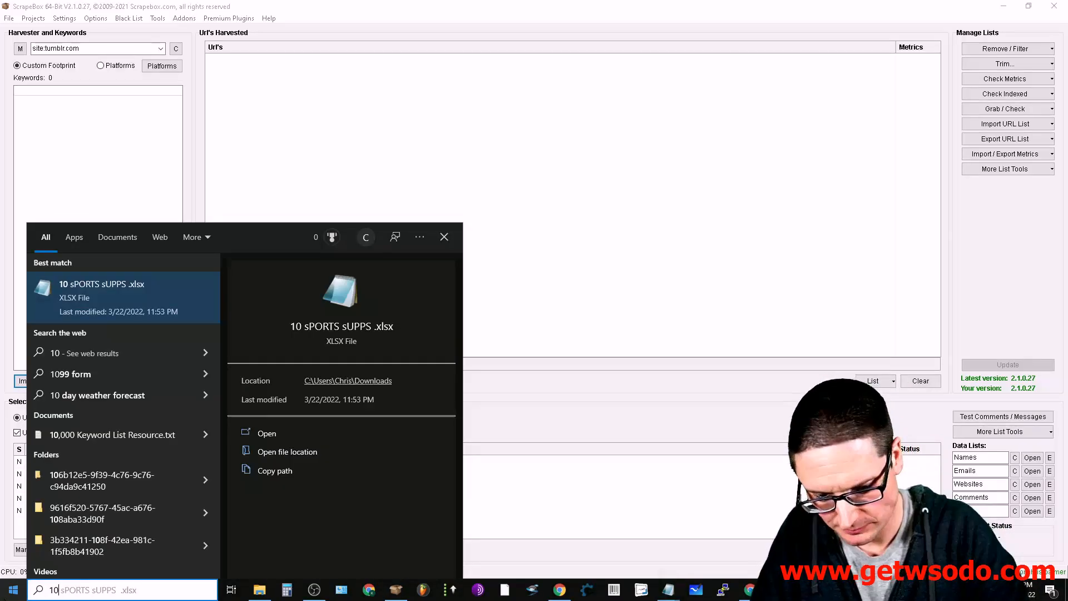
key(Return)
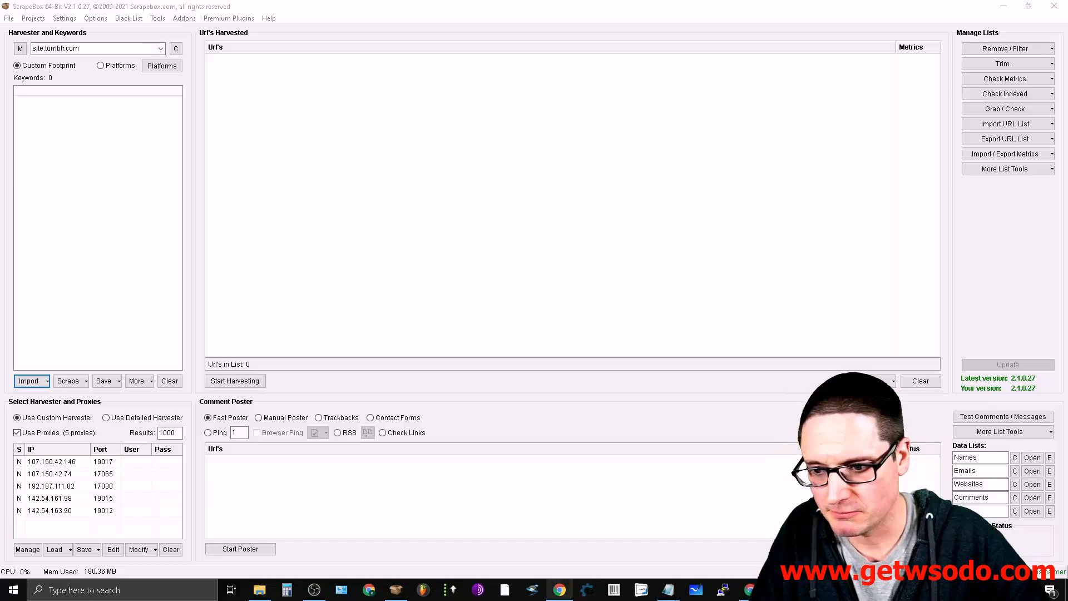
- Search Windows for "10,000" and open 10,000 Keyword List Resource.txt
click(4, 581)
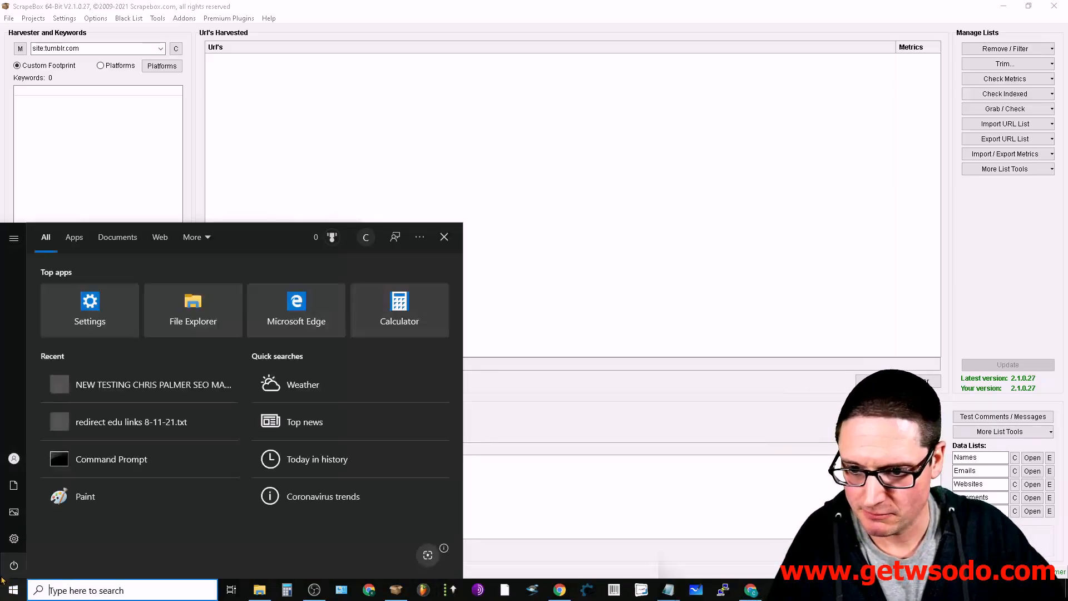
click(5, 587)
click(7, 595)
text(10,000)
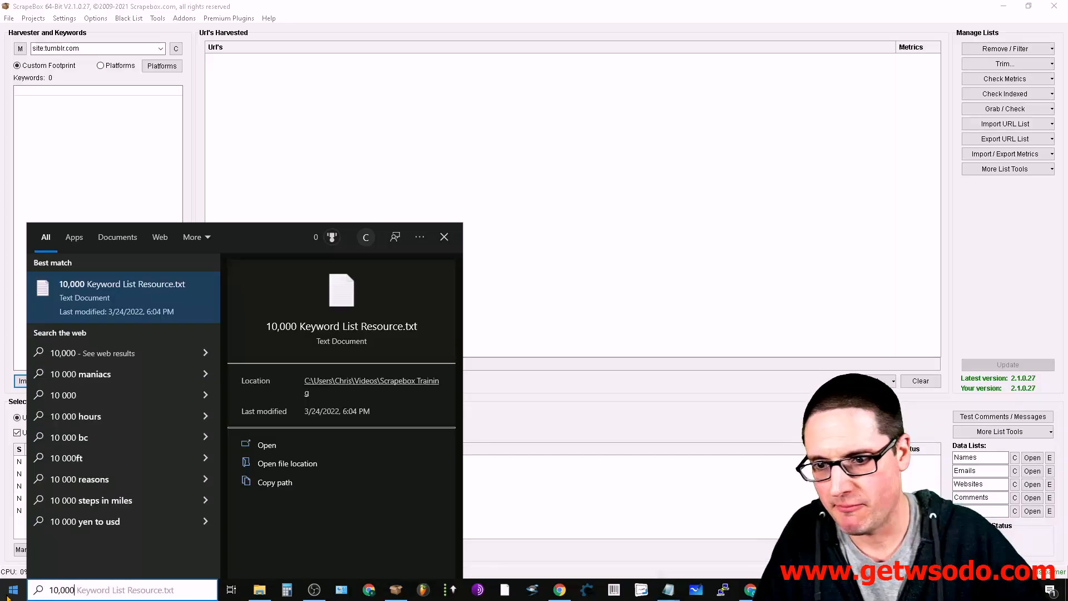
click(105, 305)
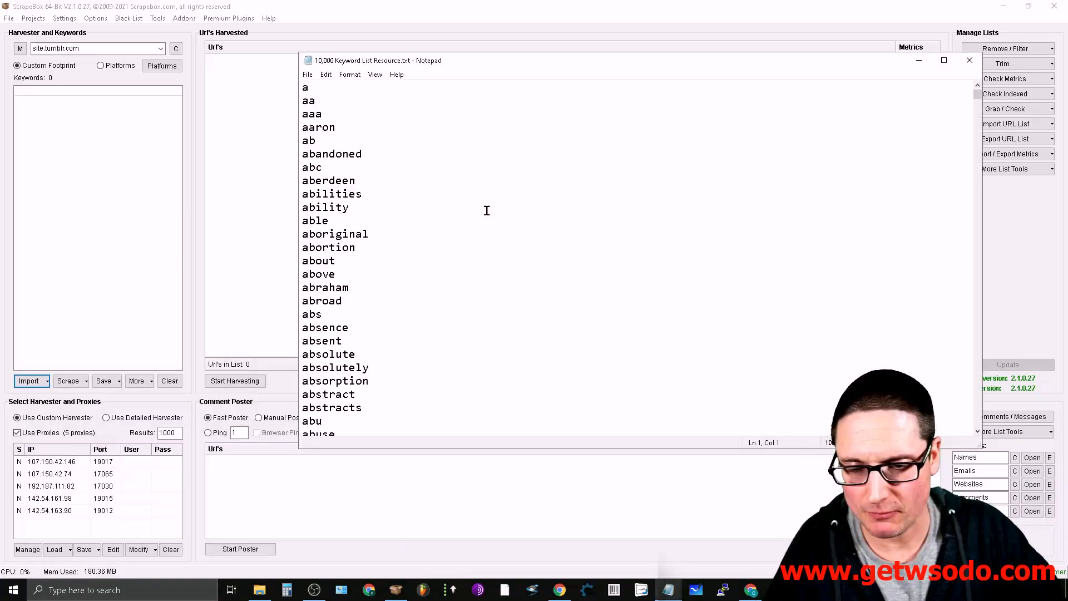
- Copy every keyword from the text file and paste the whole list into ScrapeBox's keyword box
key(ctrl+a)
right_click(302, 174)
click(328, 210)
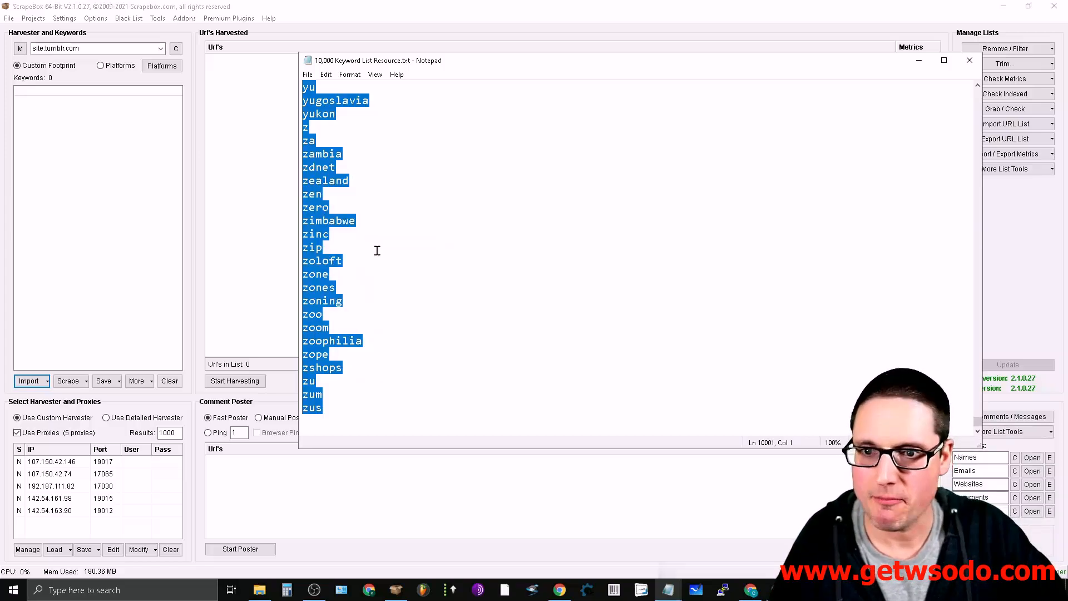
click(40, 89)
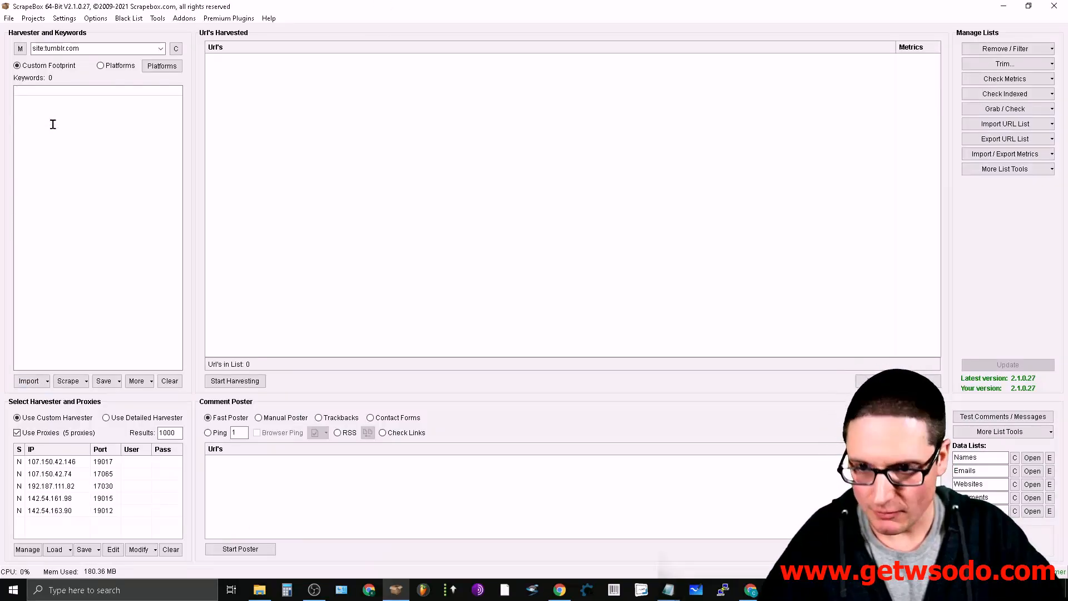
key(ctrl+v)
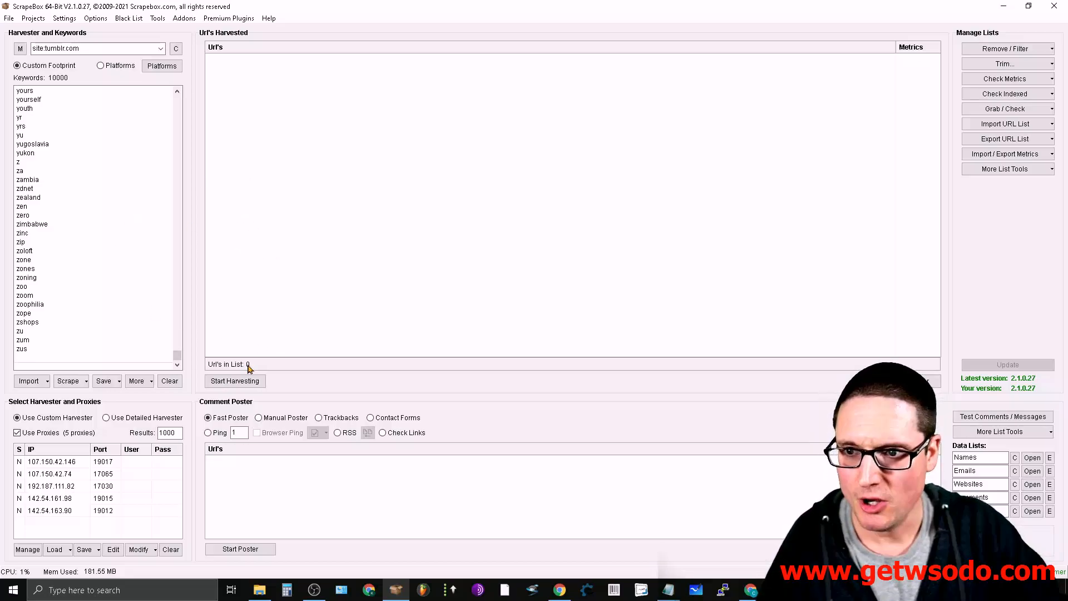
double_click(88, 47)
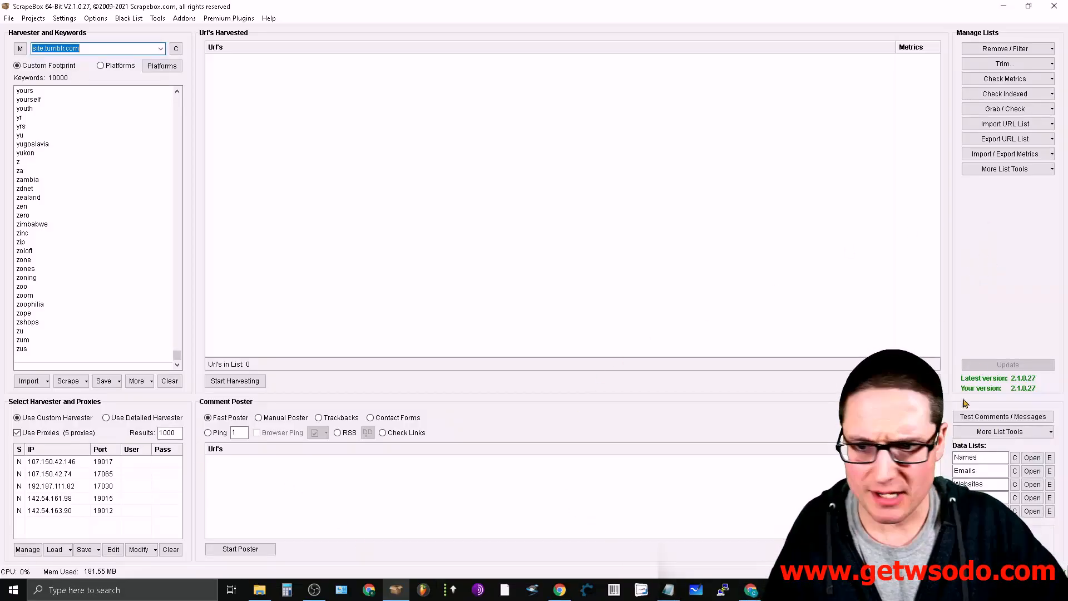
click(86, 383)
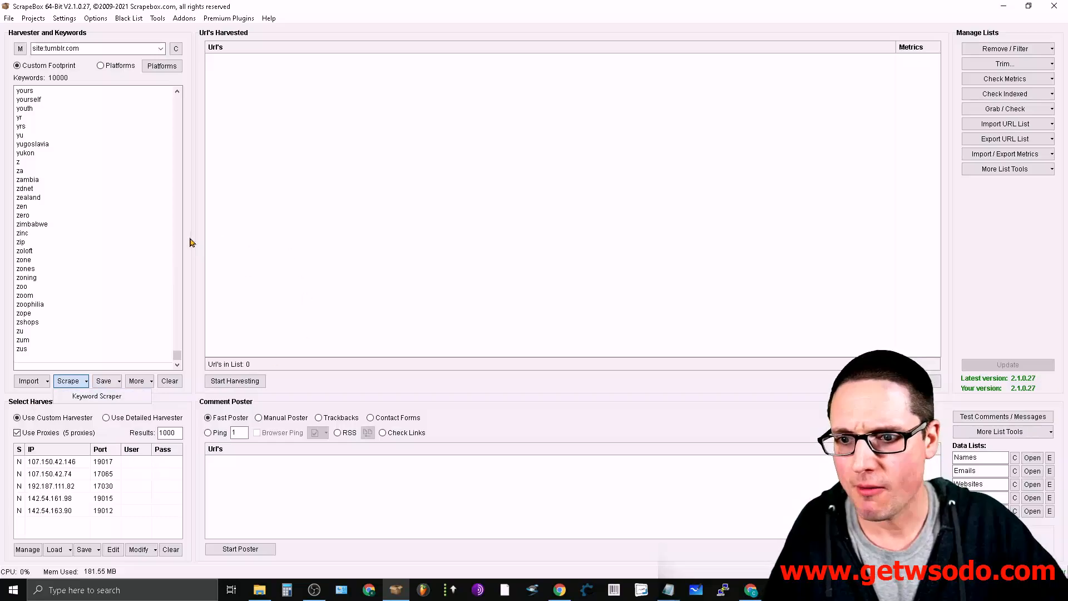
click(179, 407)
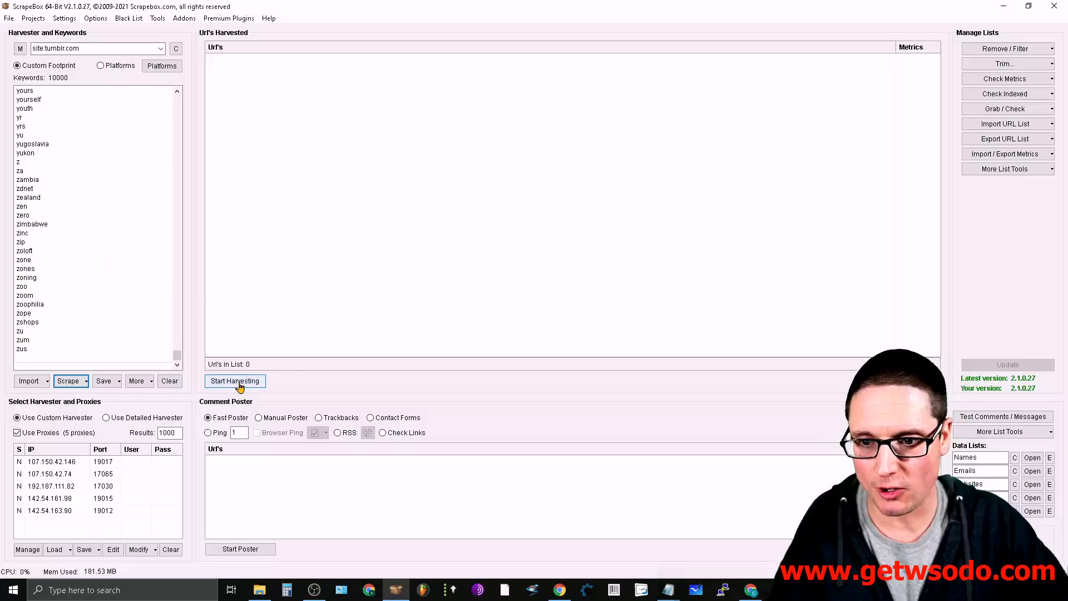
- Open the Custom Harvester and look through the available search engines, keeping only Yahoo selected
click(235, 382)
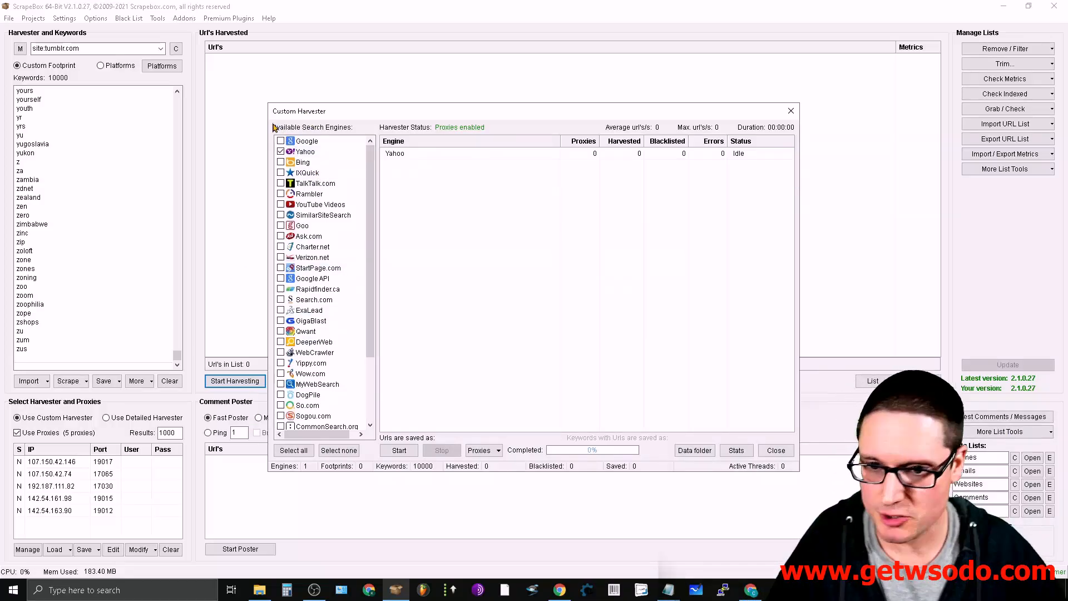
click(281, 162)
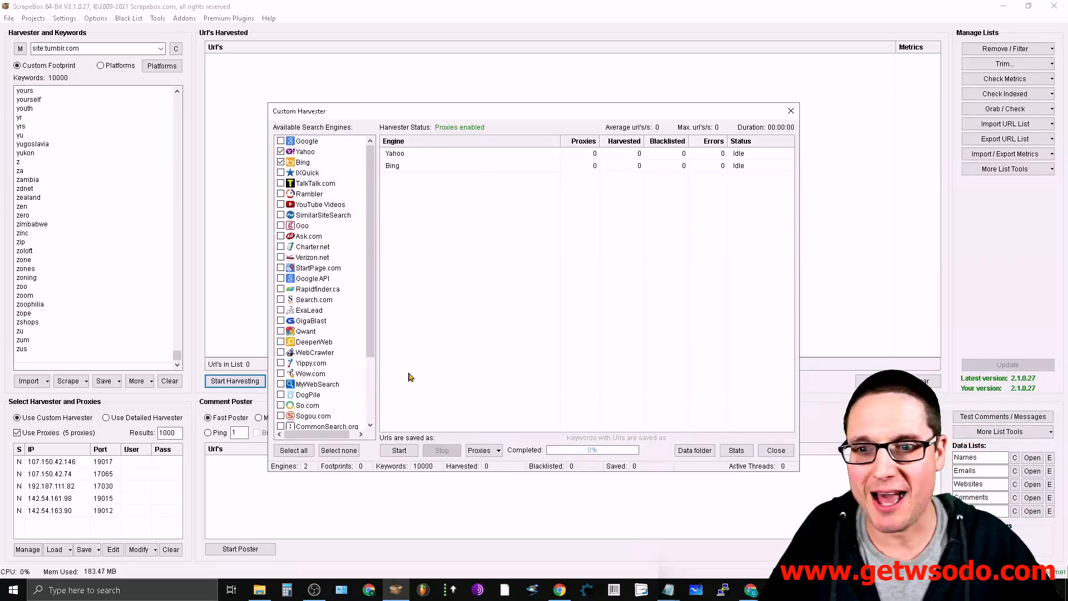
drag(371, 227, 372, 291)
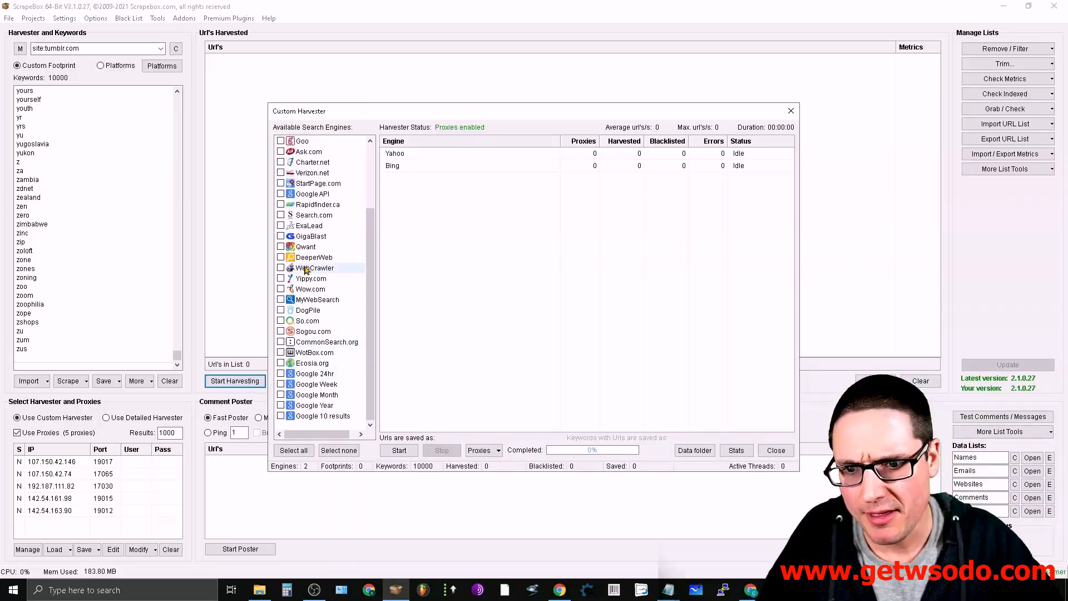
drag(372, 239, 396, 173)
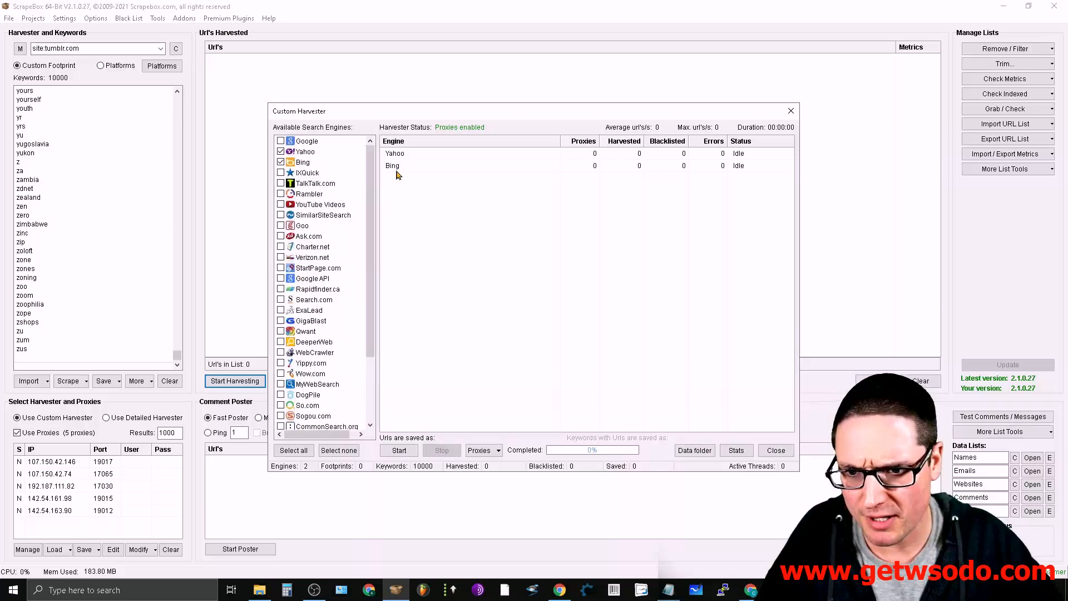
click(281, 163)
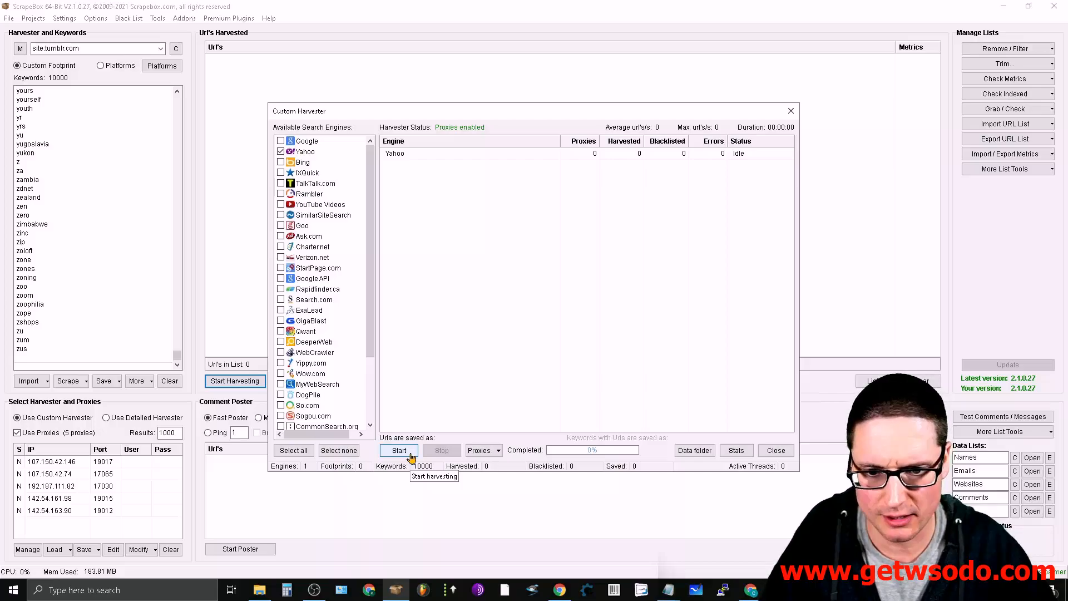
click(481, 450)
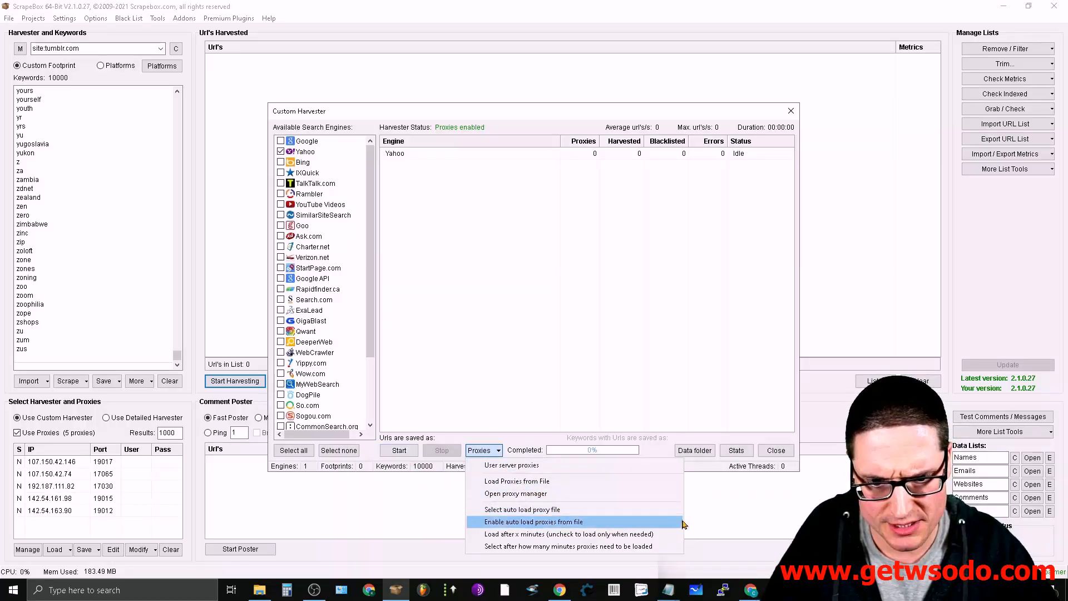
click(662, 451)
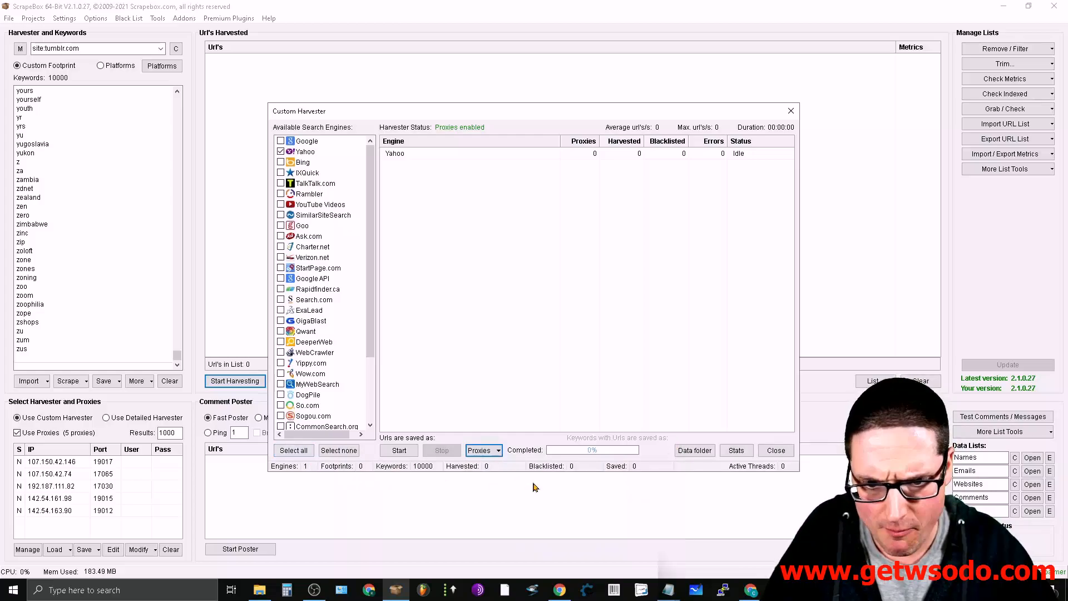
click(485, 453)
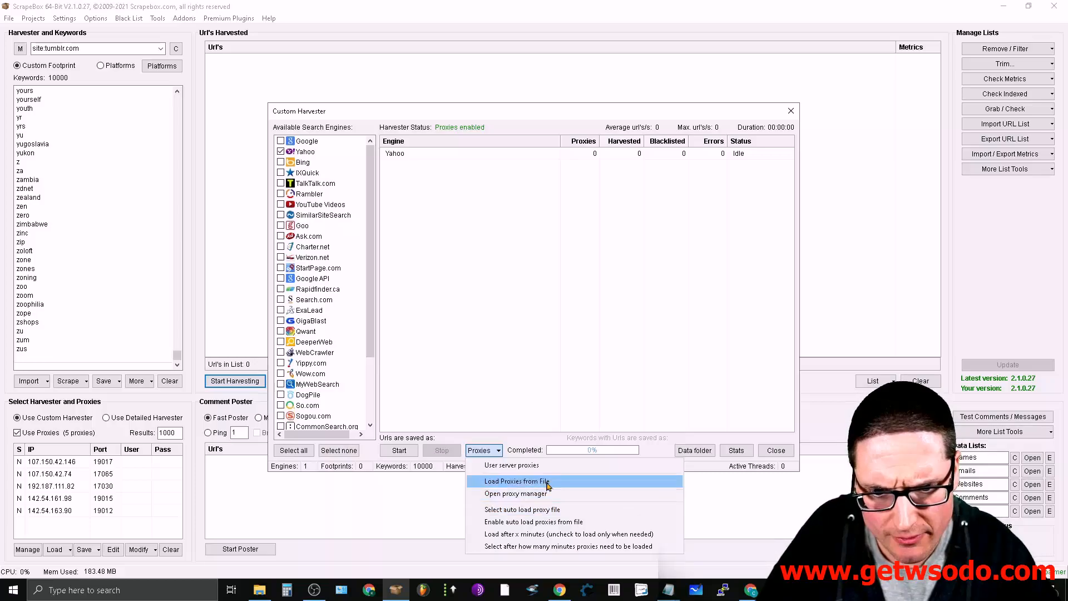
click(520, 447)
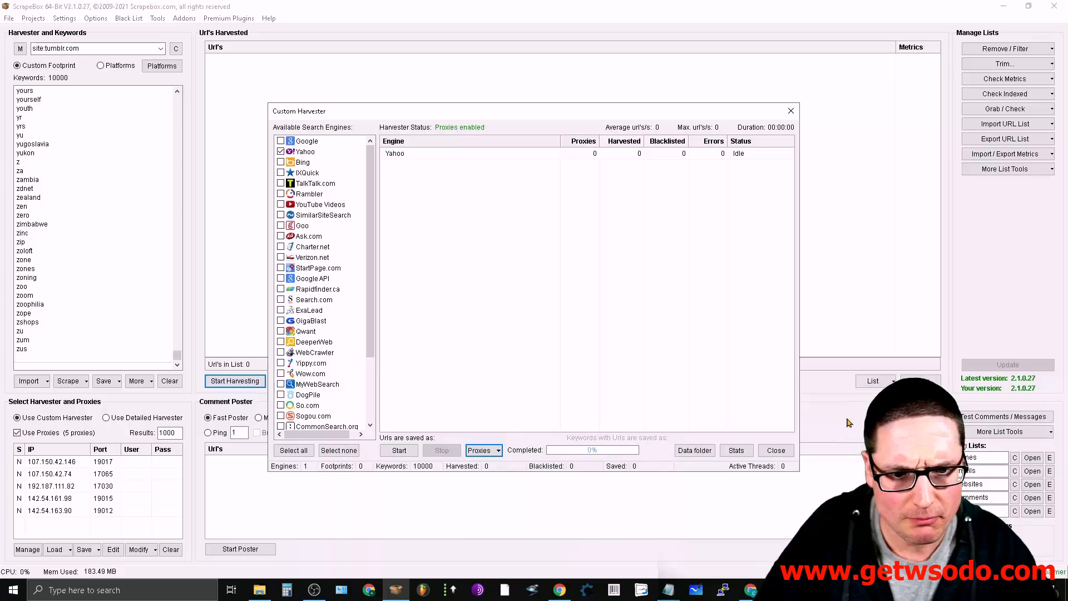
- Harvest URLs from Yahoo with the Tumblr footprint and keyword list, stopping the run partway after nearly two minutes
click(402, 450)
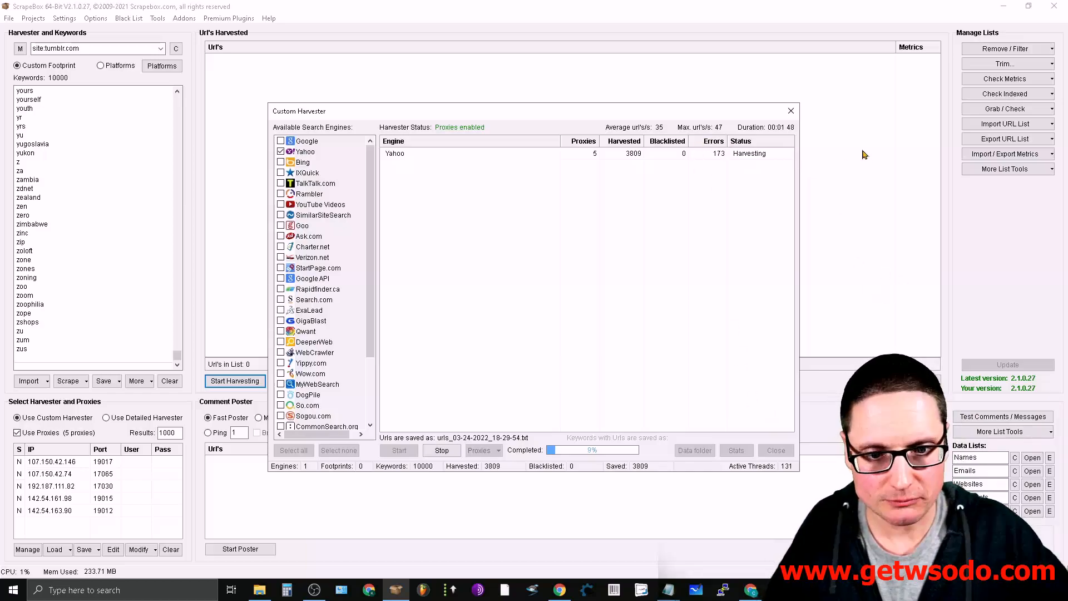
click(440, 450)
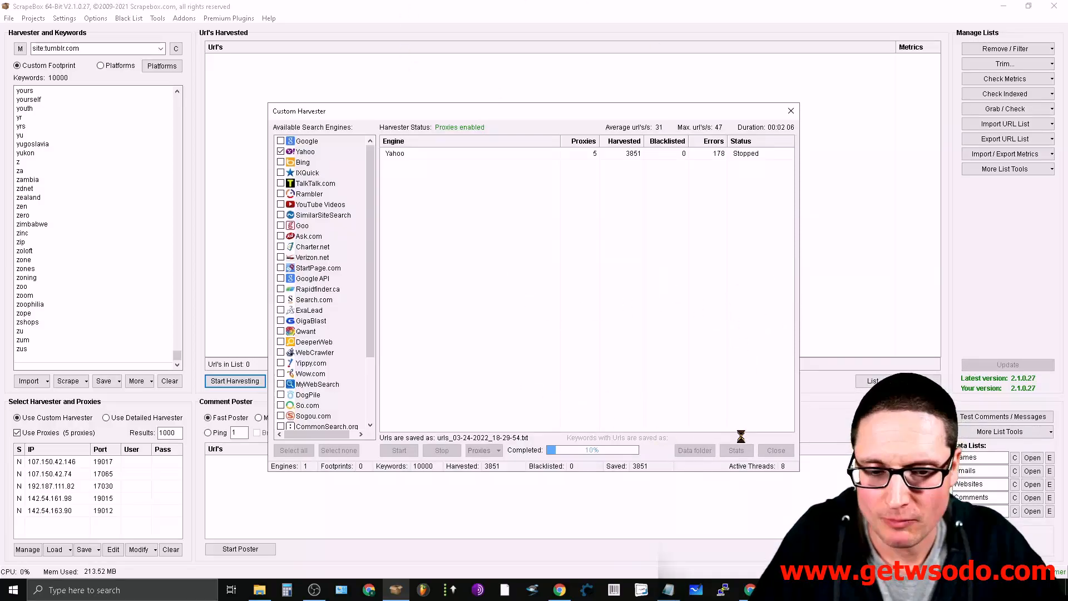
- Review the harvester's keyword statistics and export choices, and return to the main window with the harvested URLs
key(ctrl)
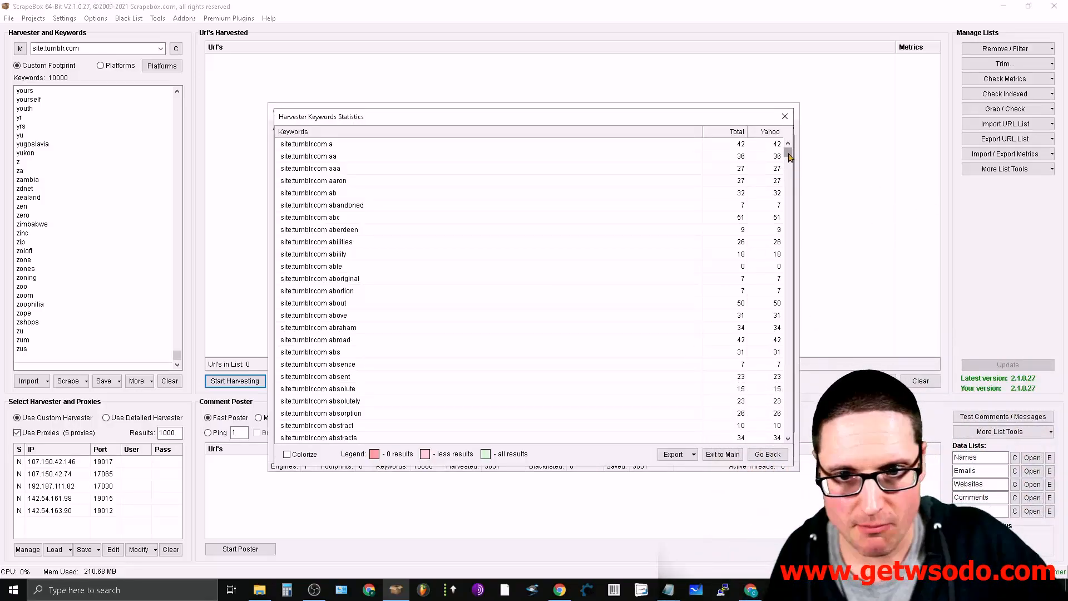
mouse_move(789, 156)
mouse_down()
mouse_move(788, 431)
mouse_move(790, 142)
mouse_up()
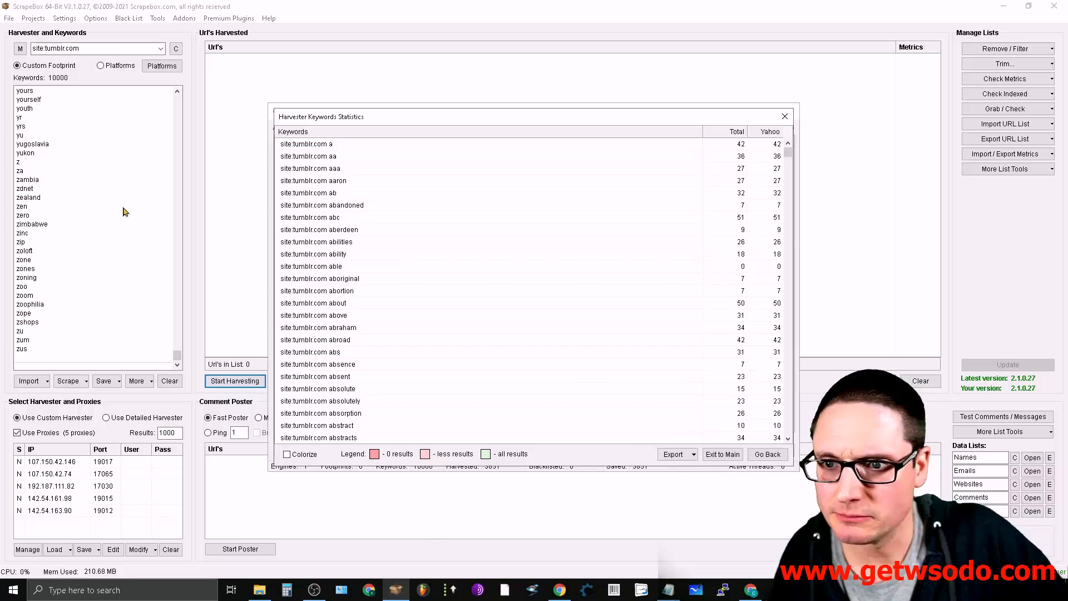
click(690, 454)
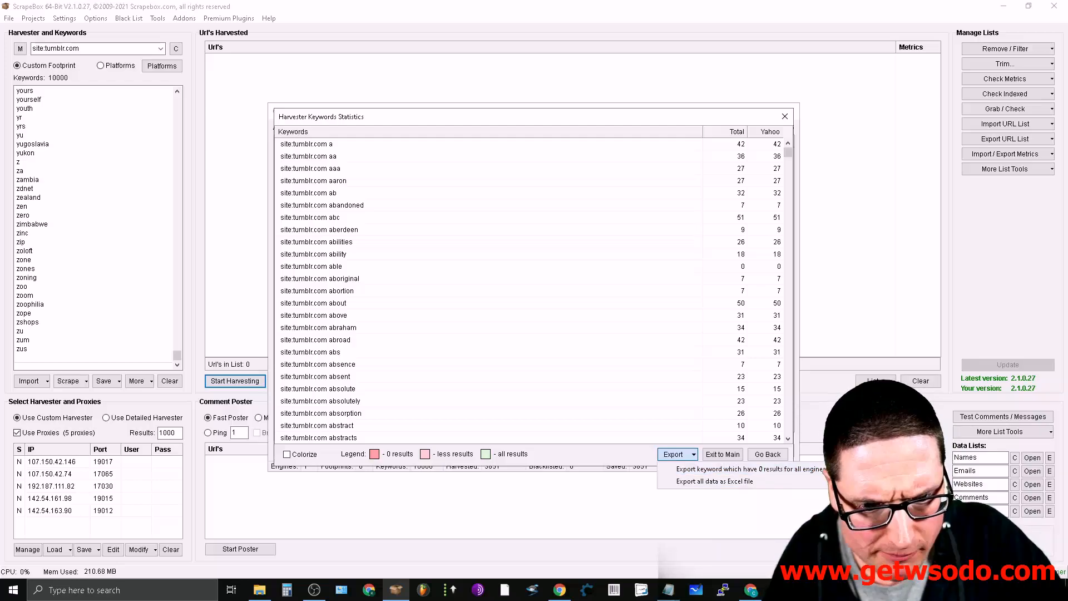
click(814, 471)
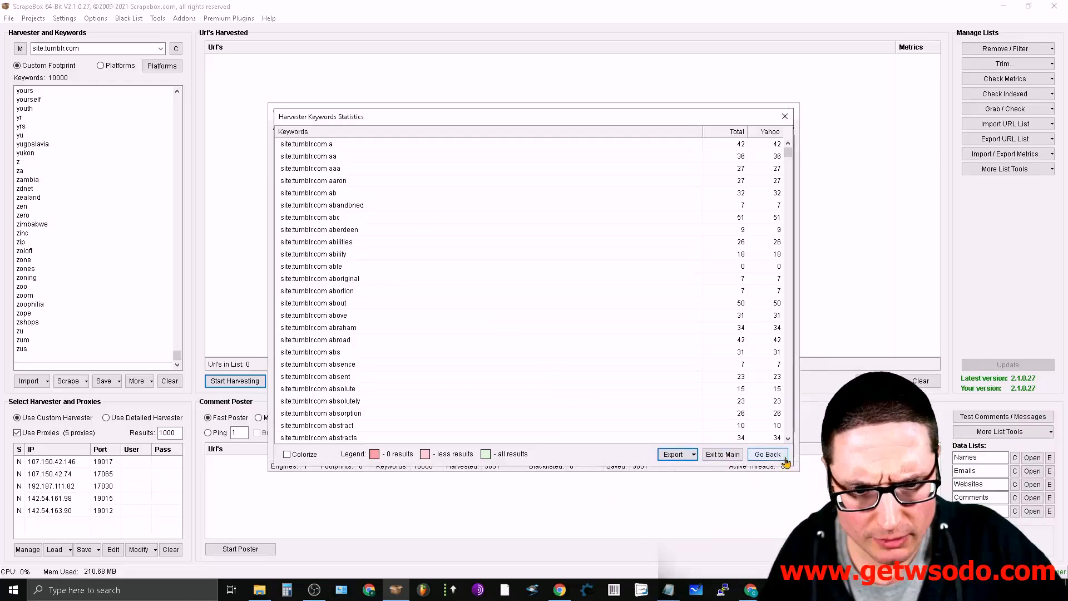
click(719, 459)
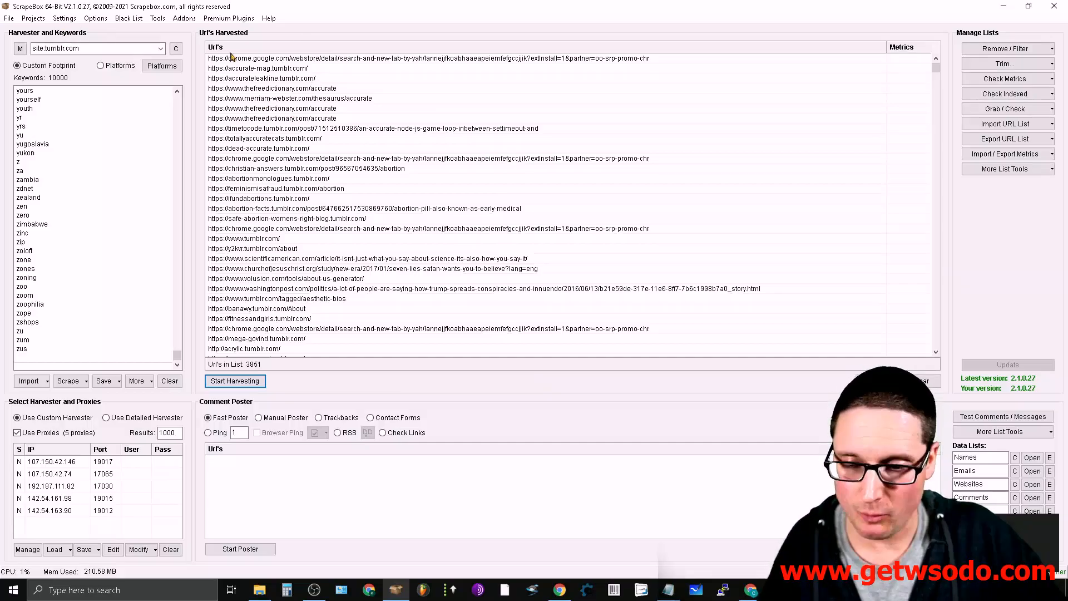
- Trim all the harvested URLs to root
key(ctrl)
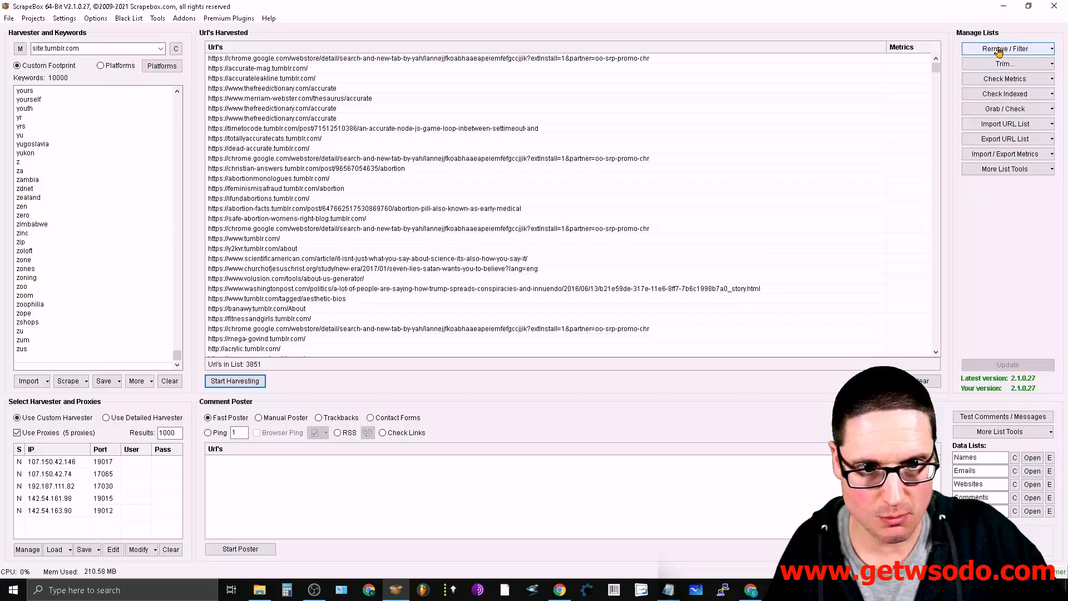
click(1036, 68)
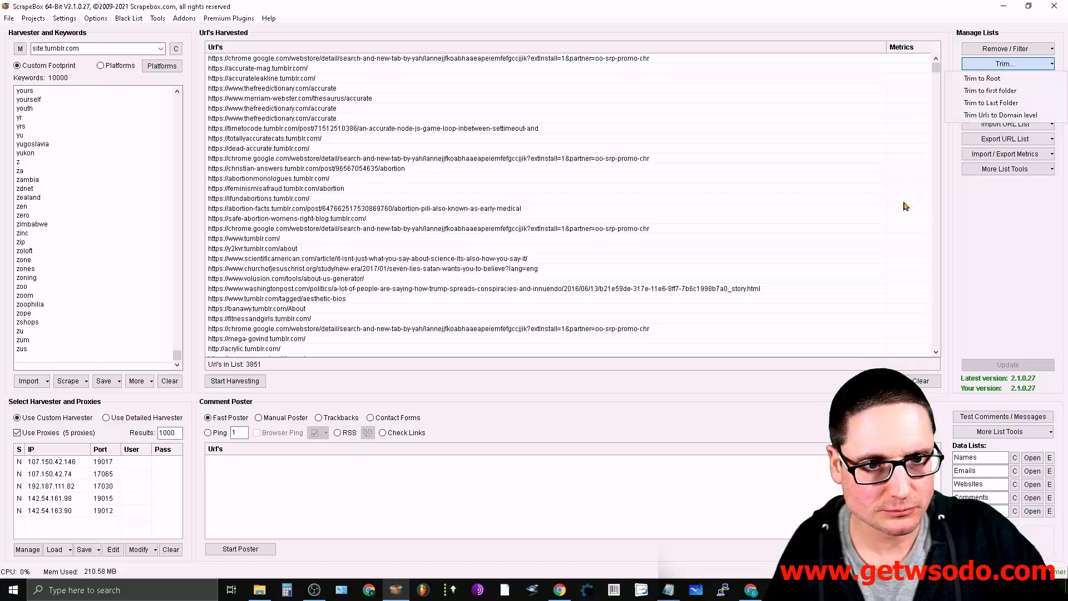
click(986, 82)
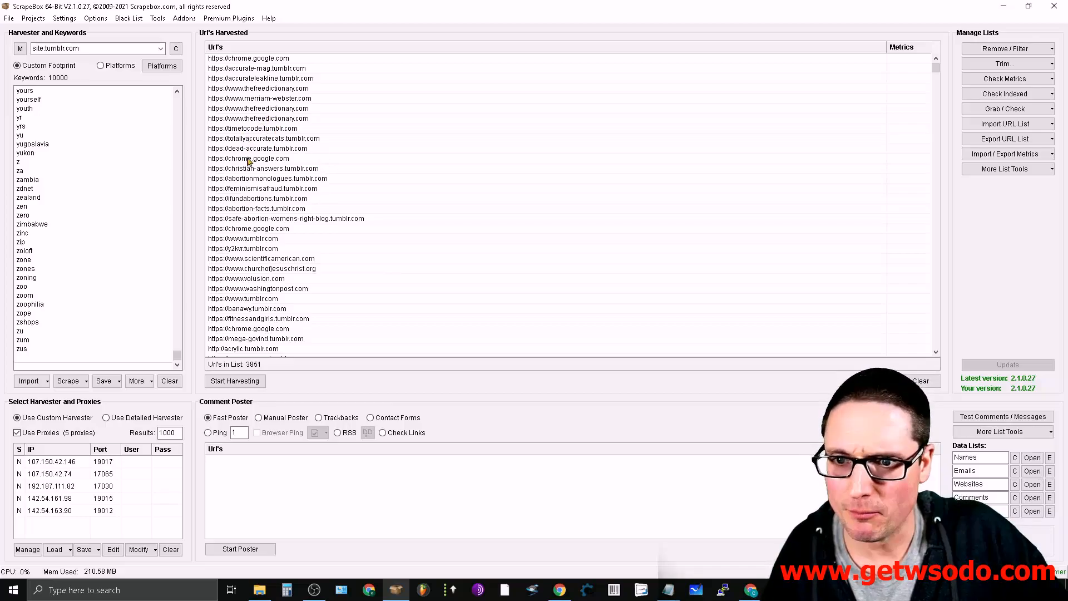
click(245, 129)
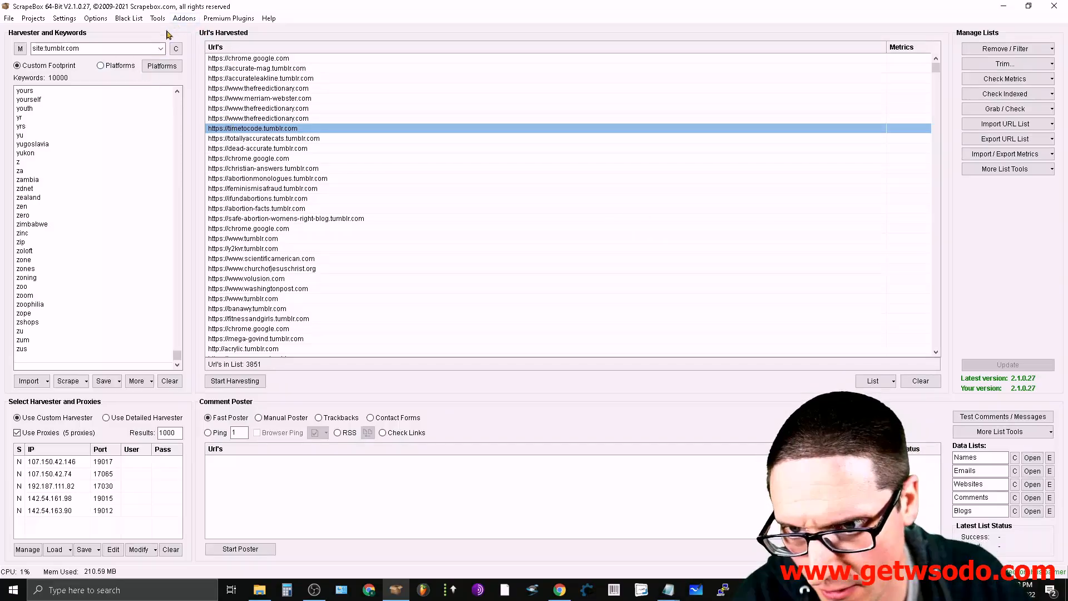
- Open the ScrapeBox Alive Check addon and load the URLs from the ScrapeBox harvester
click(186, 20)
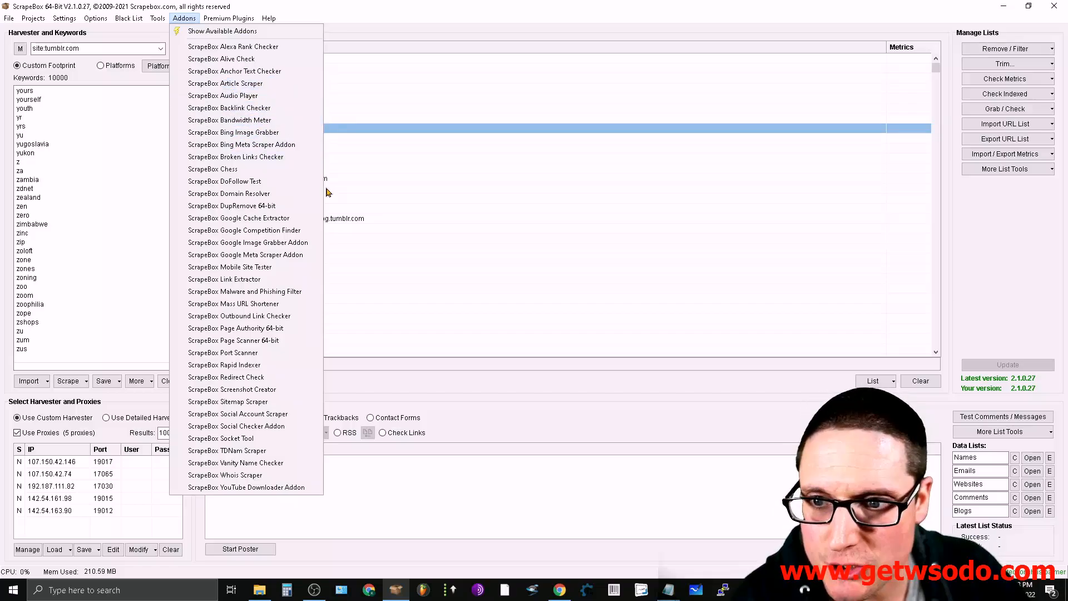
click(242, 59)
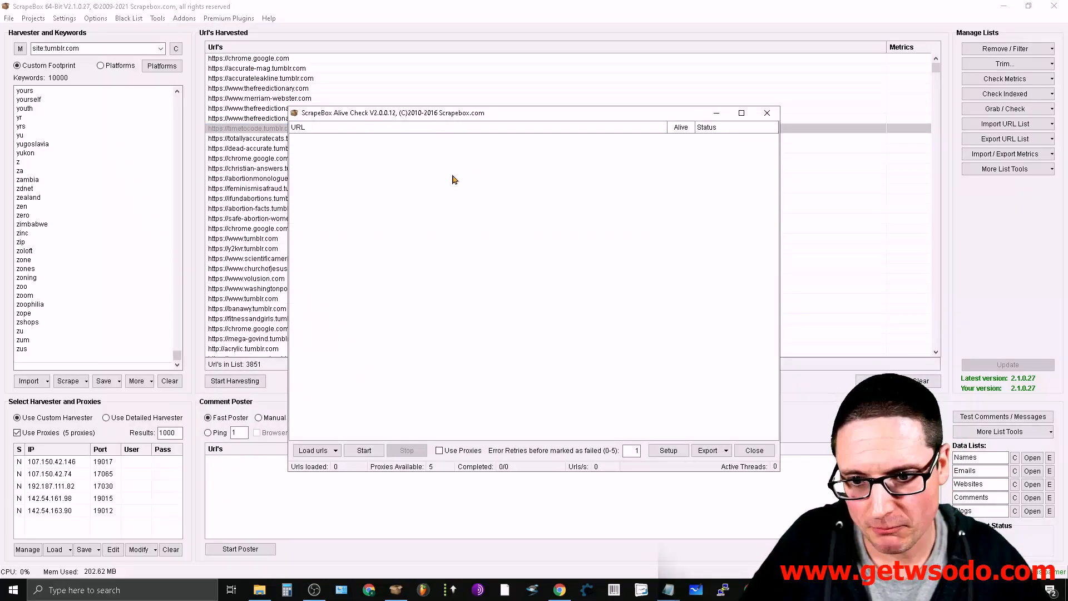
click(315, 450)
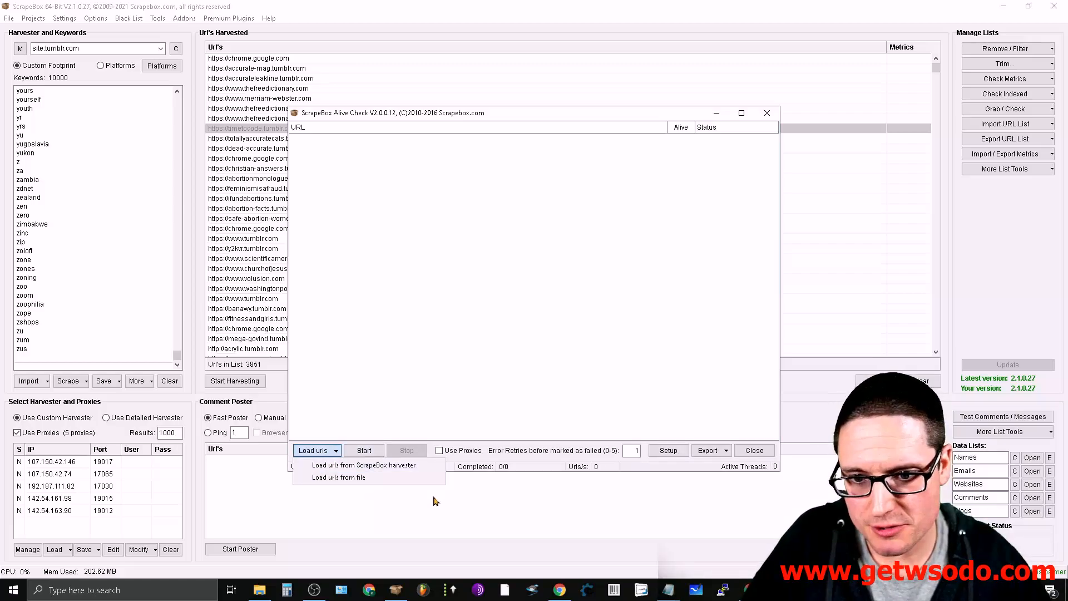
click(404, 465)
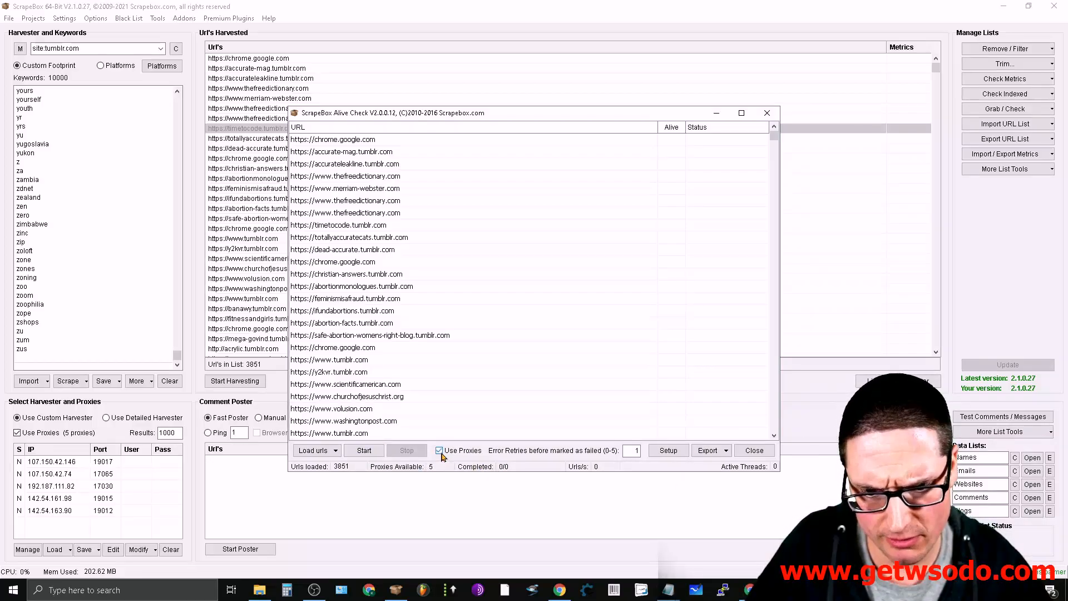
- Run the alive check without proxies, keeping success codes 200, 301 and 302, 120 threads and followed redirects
click(441, 452)
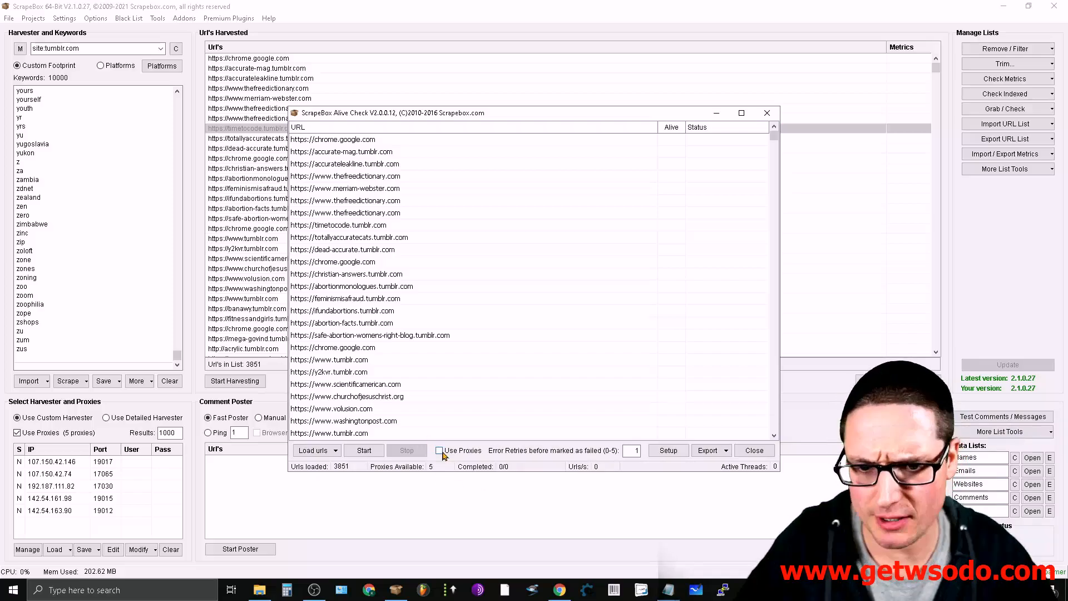
click(666, 452)
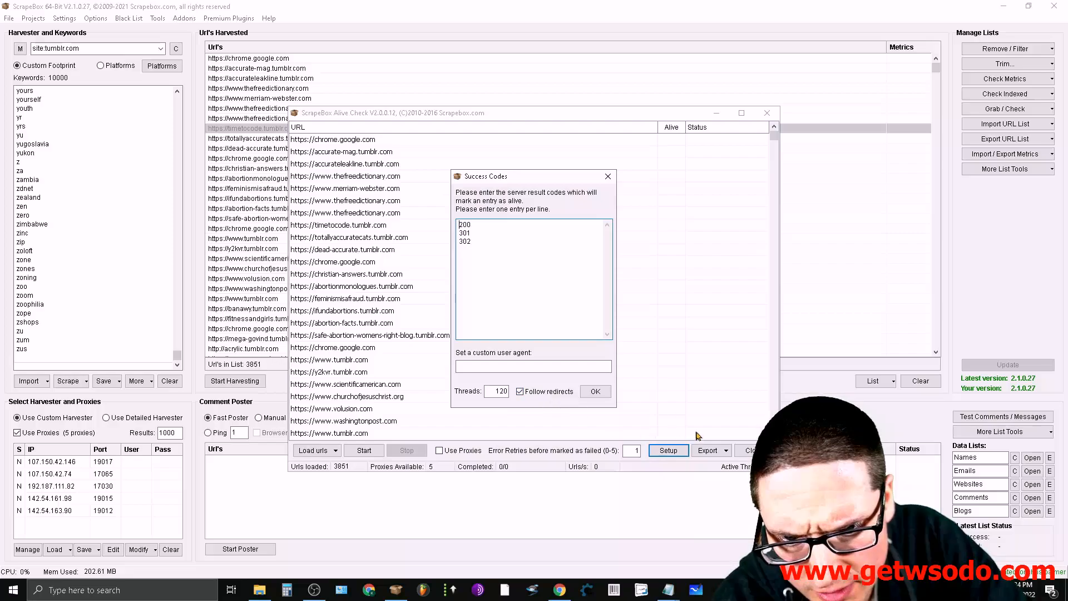
click(599, 393)
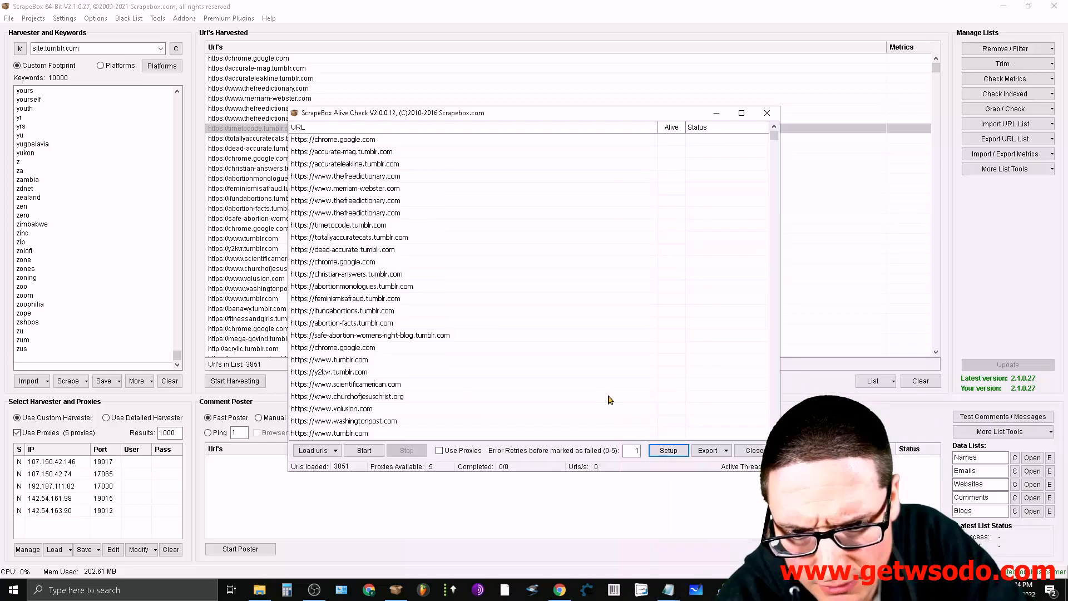
click(362, 451)
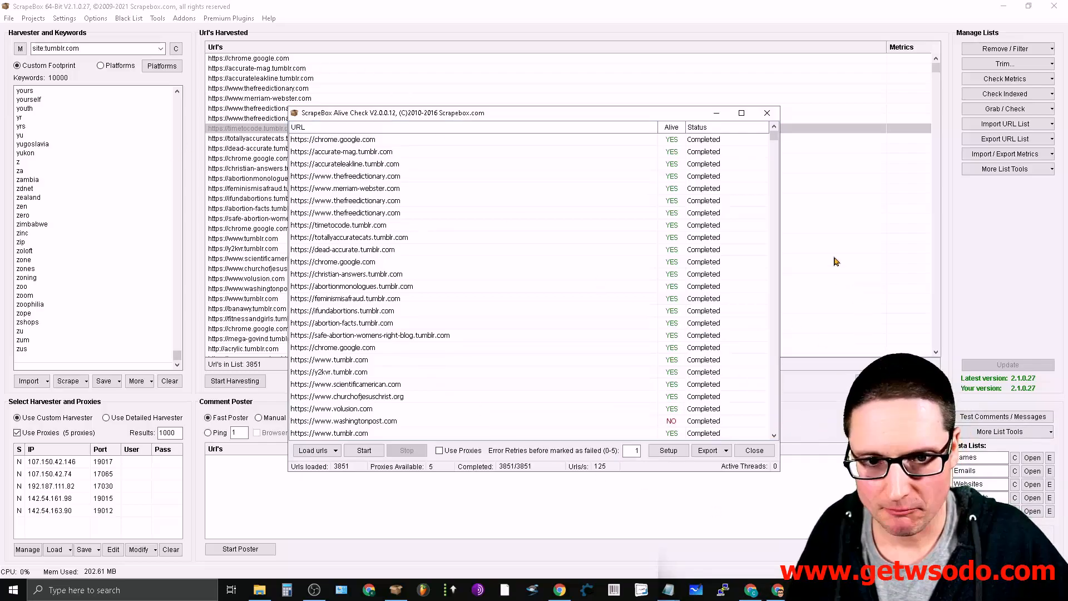
- Save all ALIVE records from the alive check back to the ScrapeBox harvester and close the addon
drag(774, 136, 818, 153)
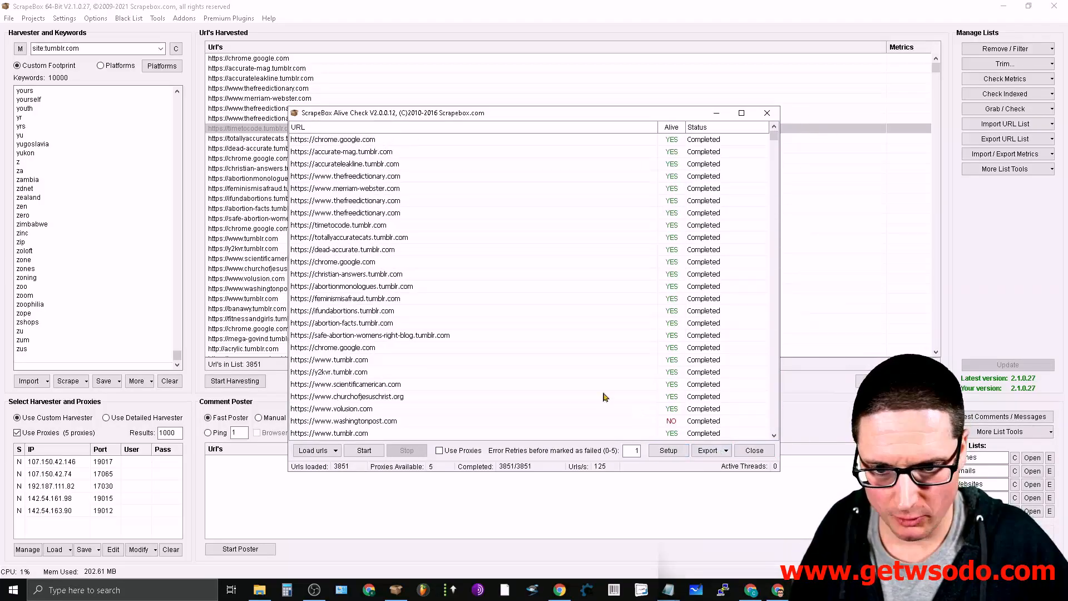
click(724, 453)
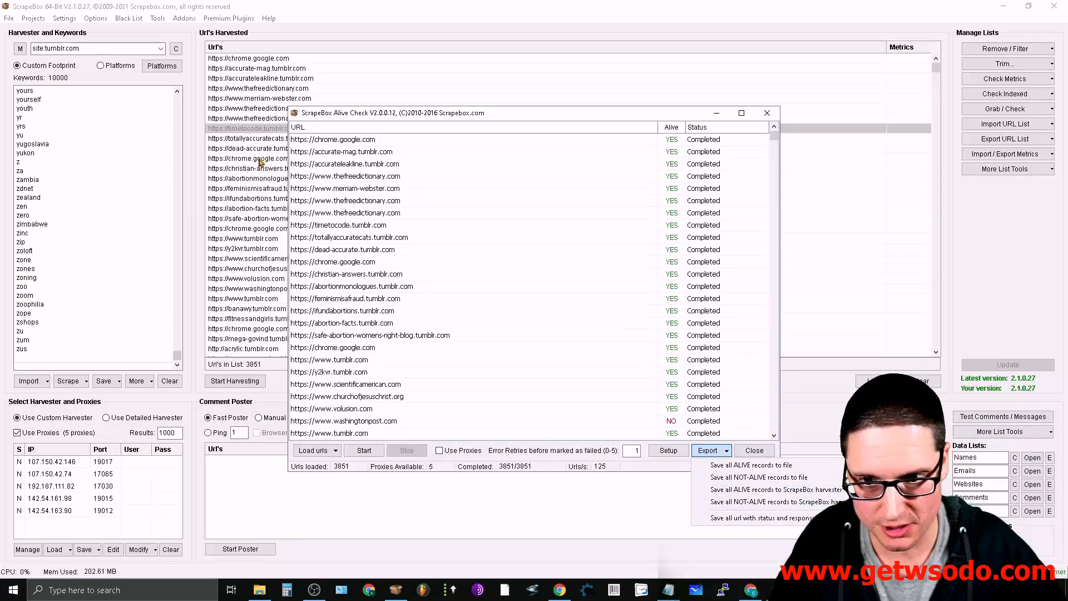
click(781, 490)
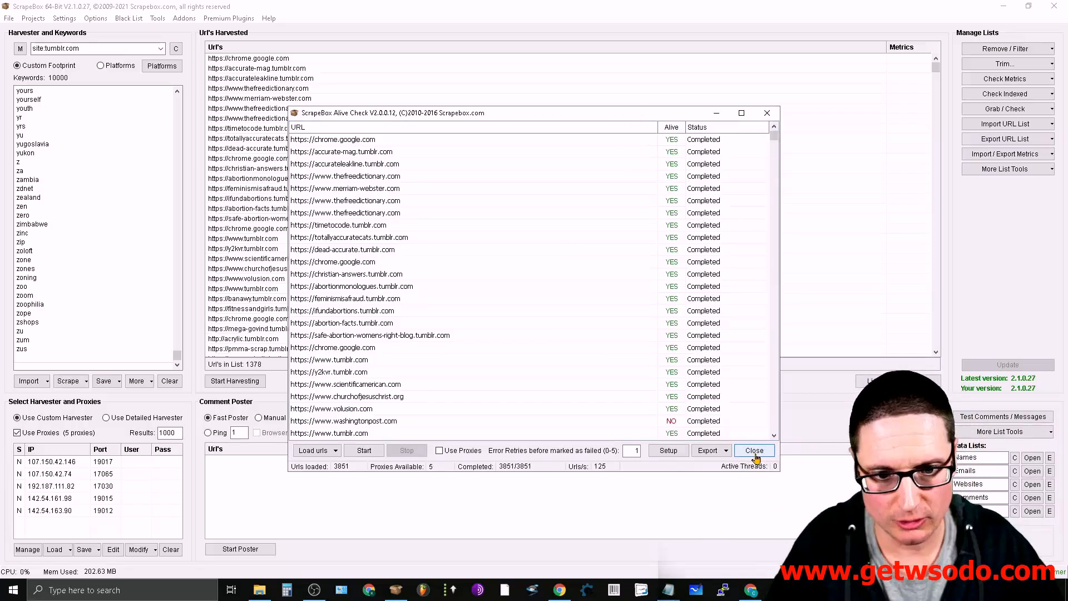
click(754, 449)
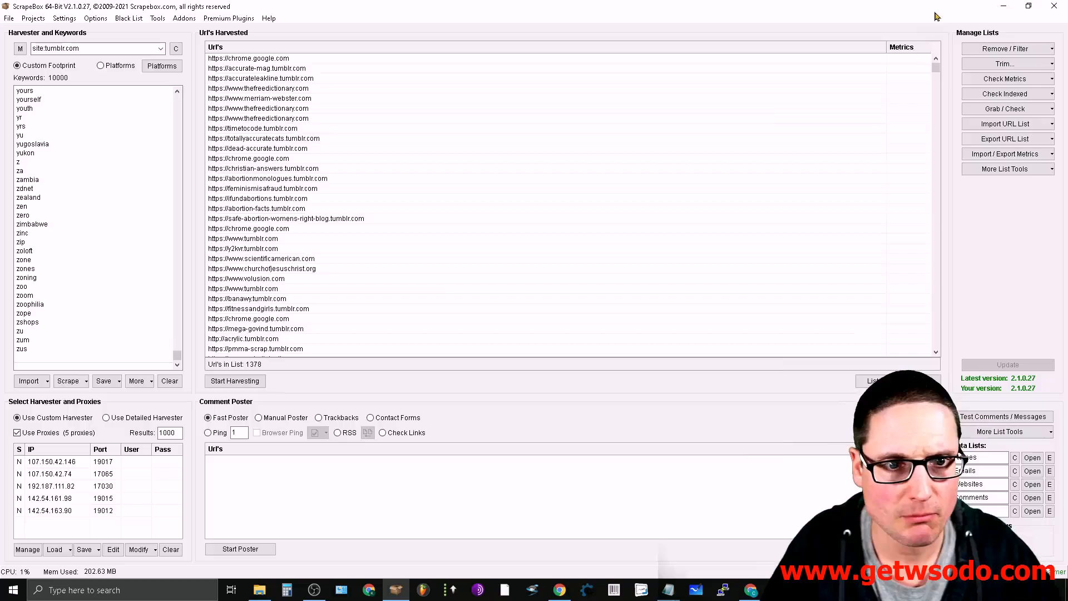
- Remove duplicate URLs from the harvested list and filter out every URL not containing ".tumblr.com"
click(1050, 49)
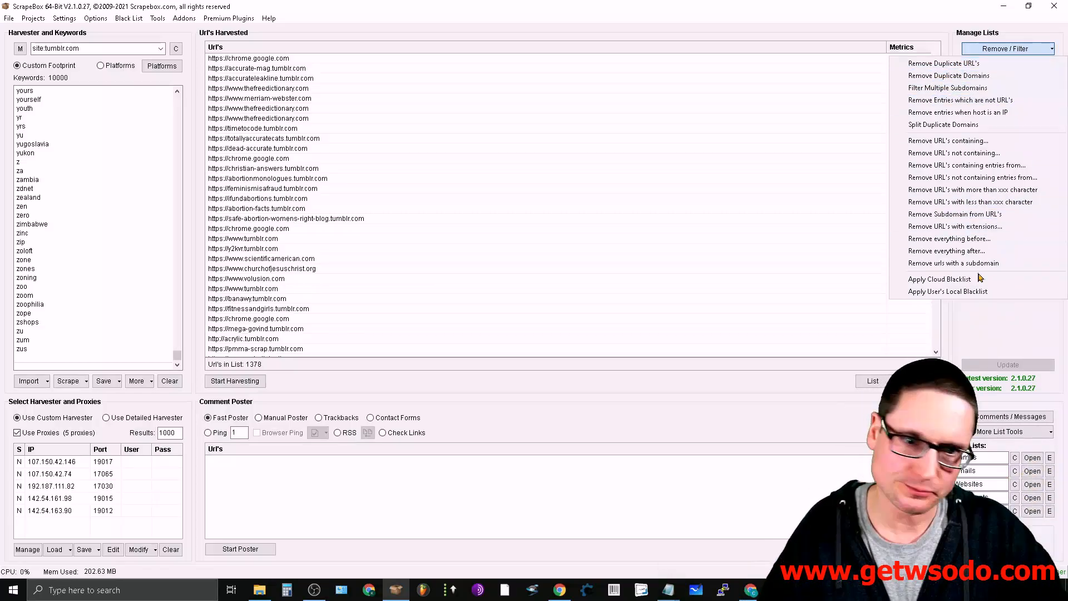
click(982, 67)
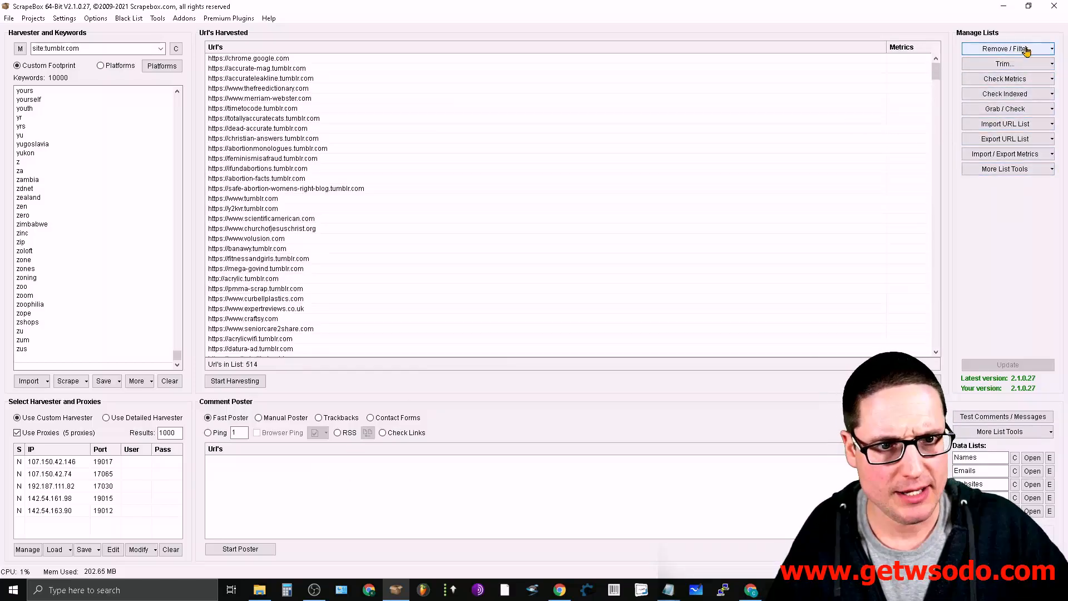
click(1049, 48)
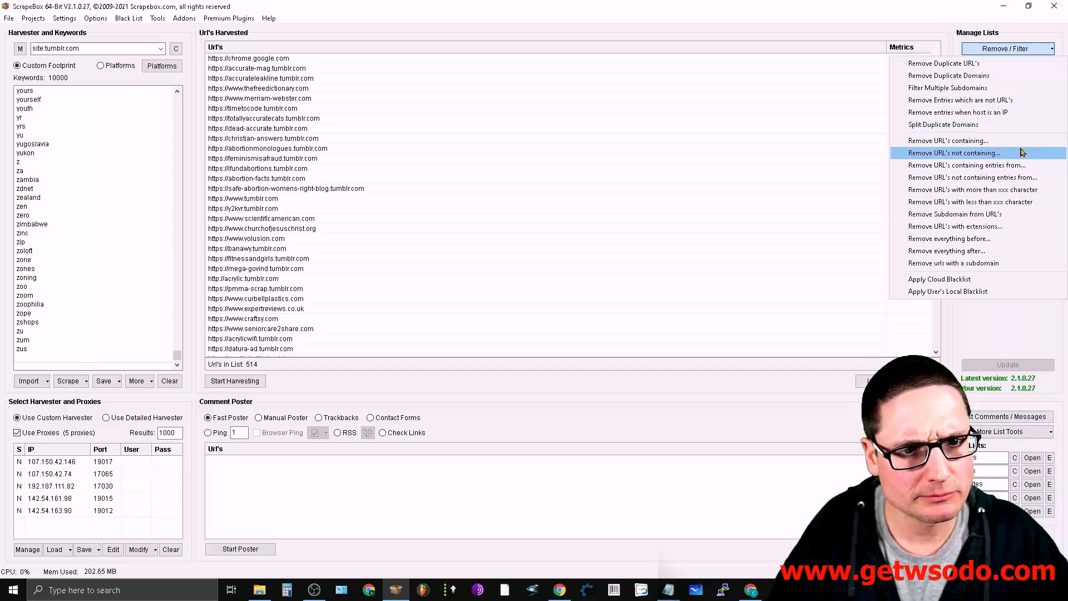
click(959, 153)
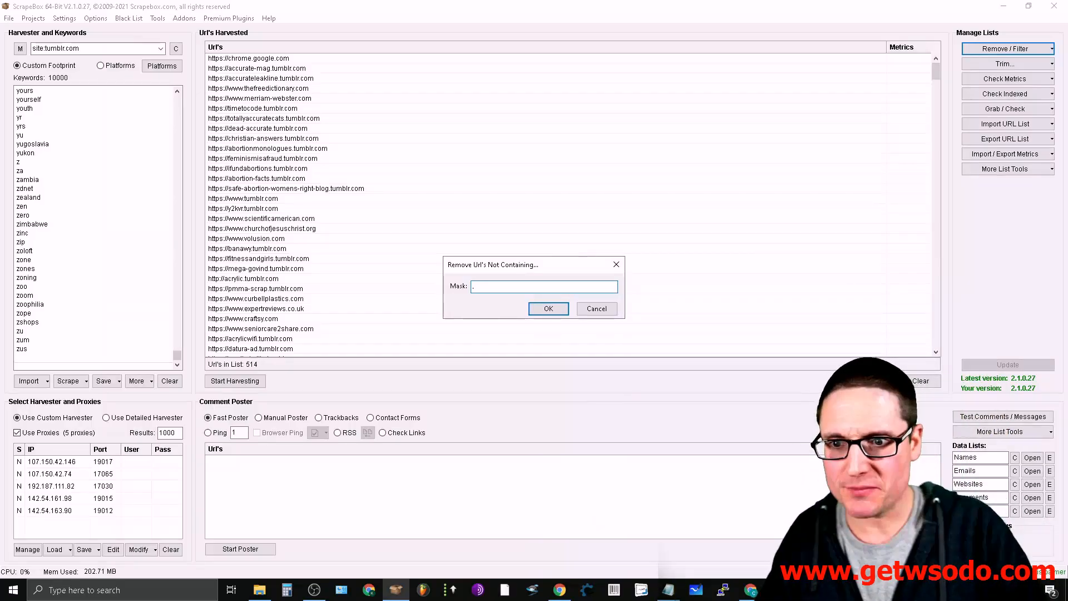
text(.tumb)
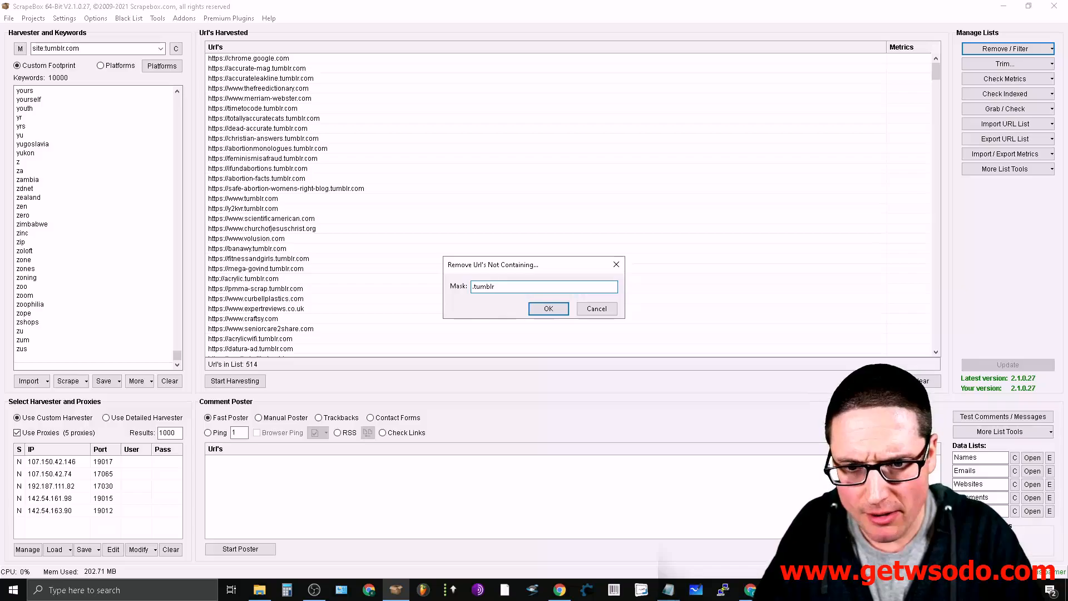
text(lr)
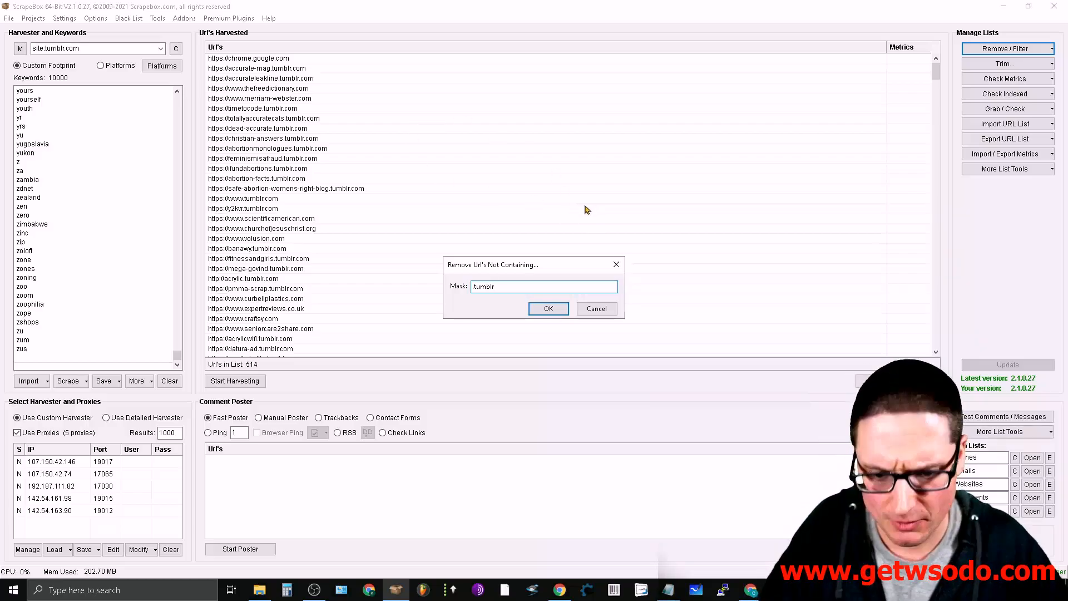
text(.com)
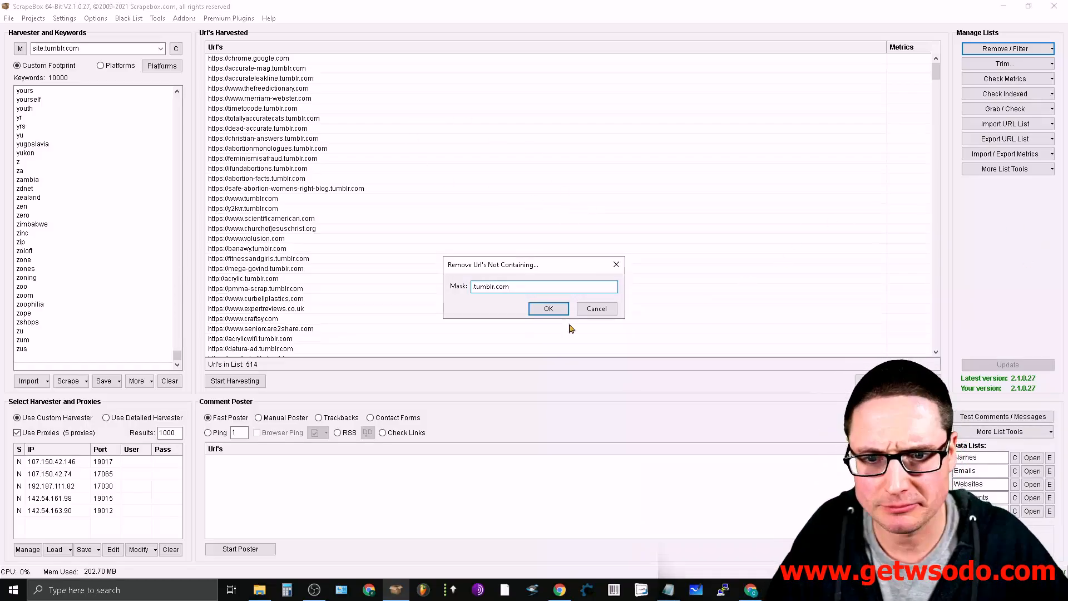
click(549, 309)
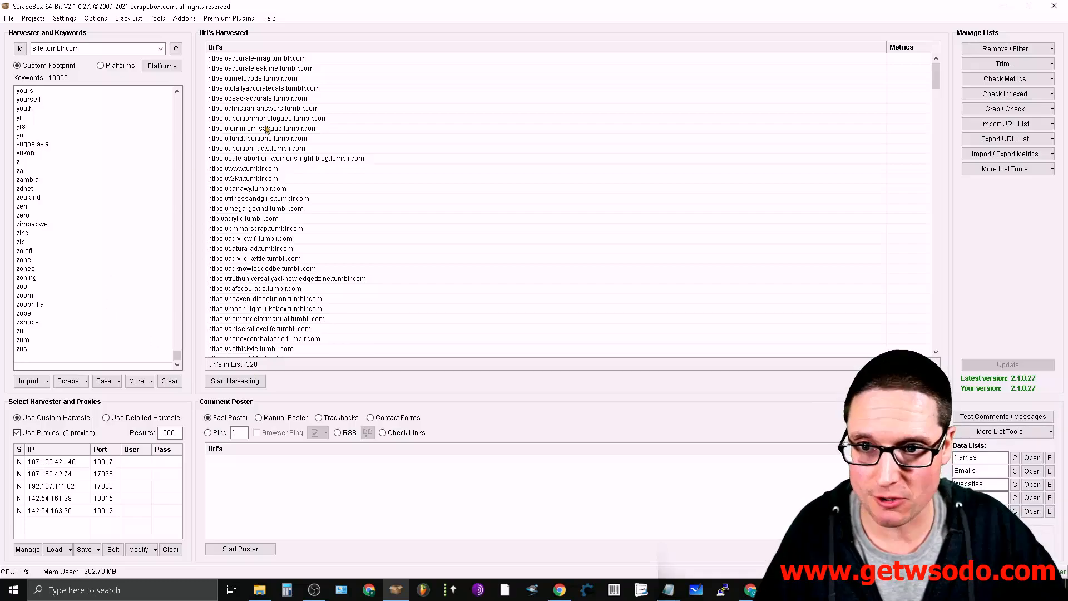
- Load the filtered Tumblr URLs from the ScrapeBox harvester into the Vanity Name Checker addon and start checking their availability
key(ctrl)
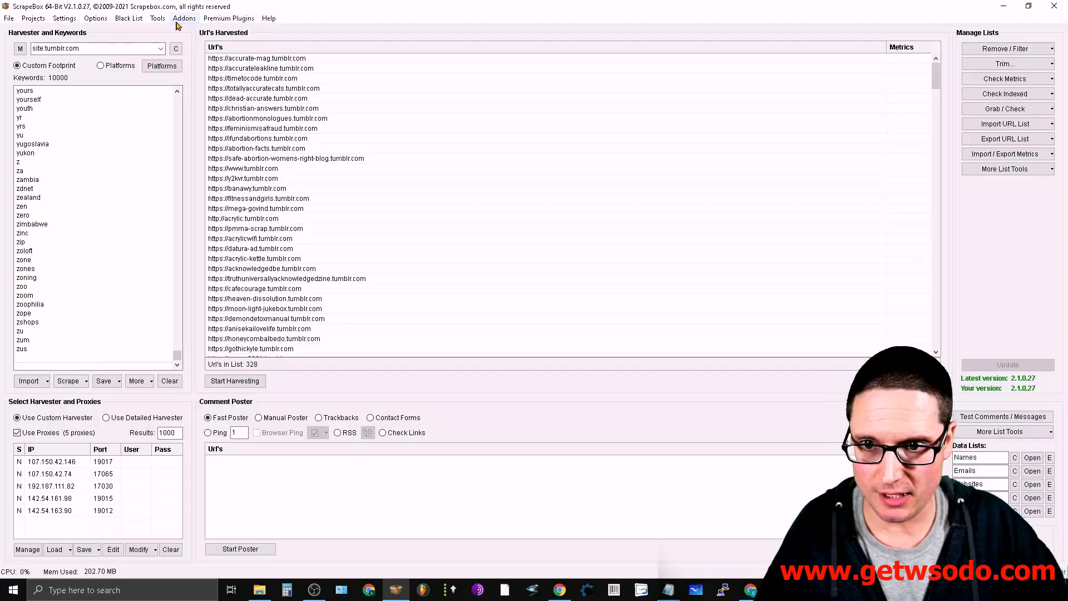
click(178, 21)
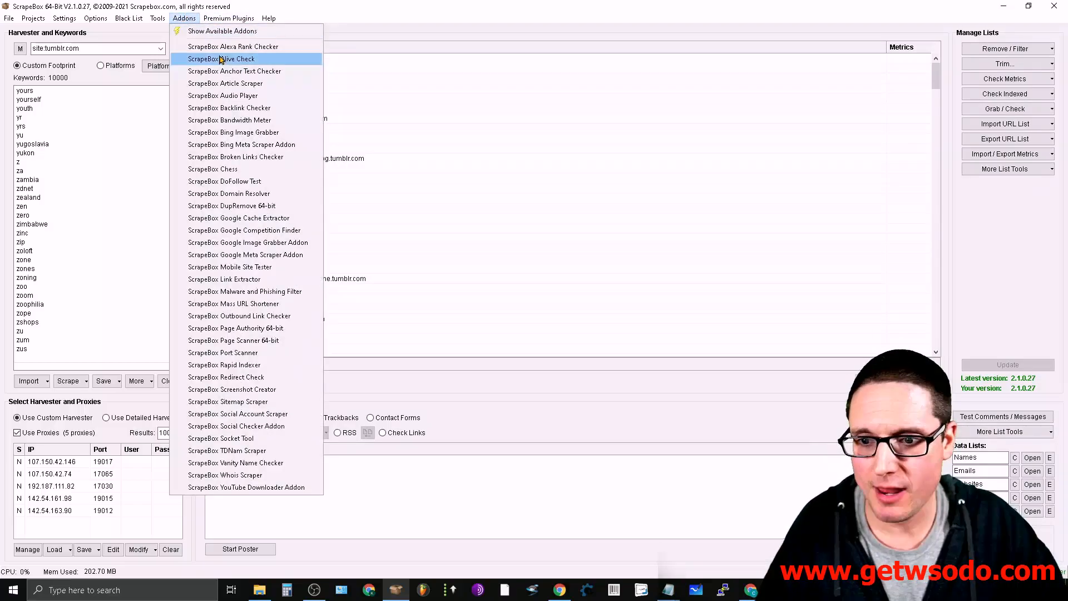
click(275, 463)
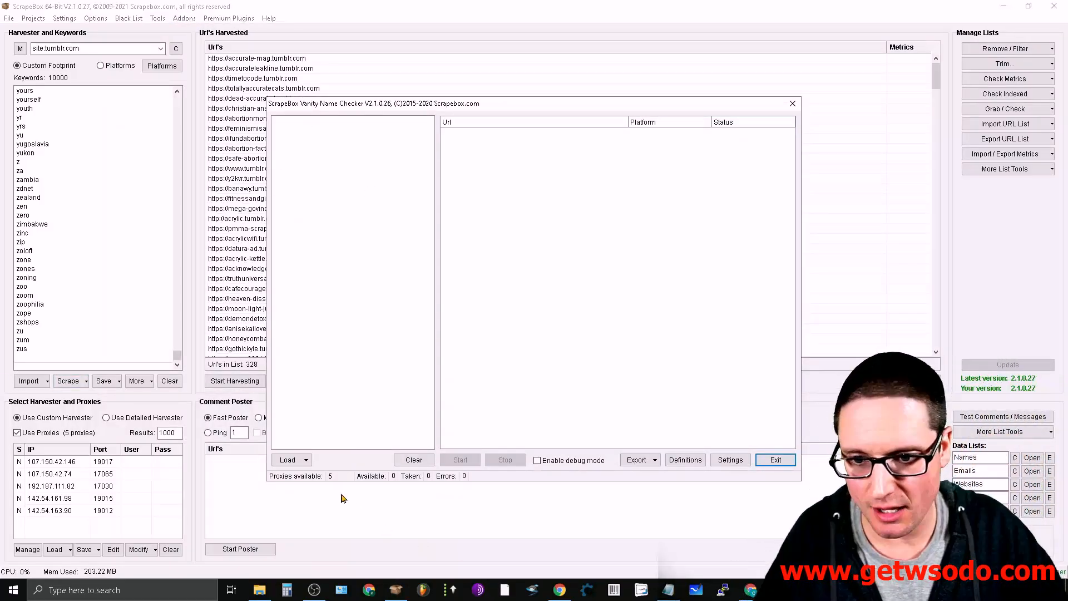
click(305, 460)
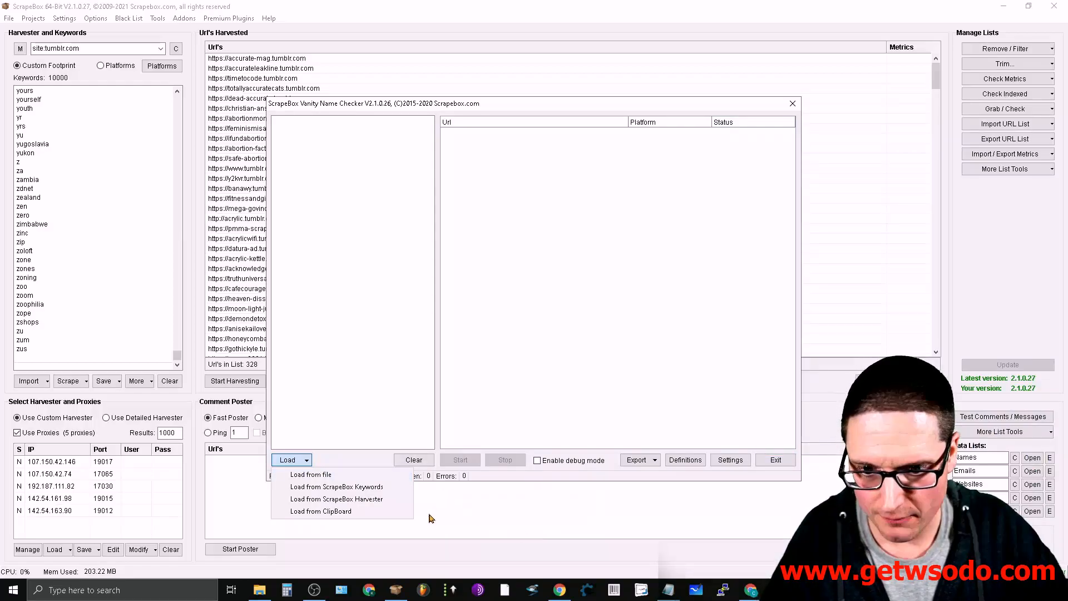
click(369, 500)
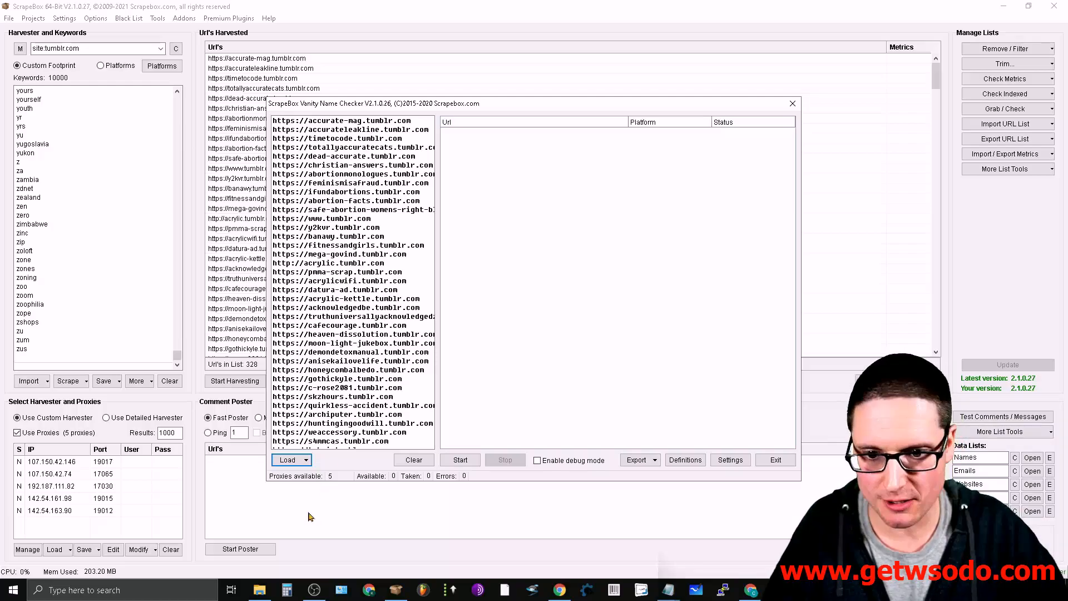
click(465, 459)
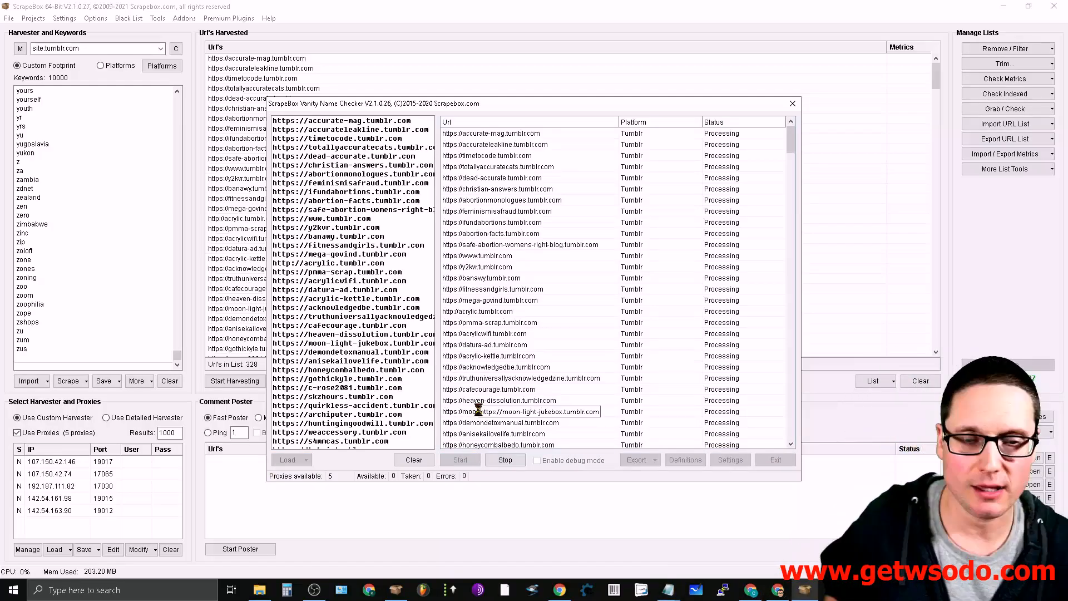